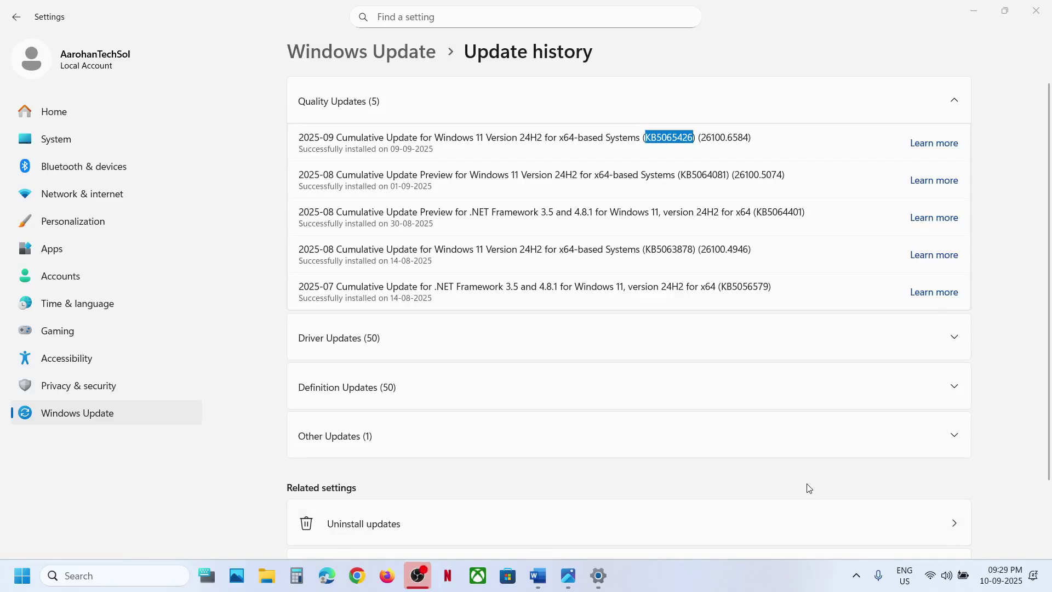
Step: Select KB5065426, then highlight the error codes and Step 1 text in the notes
{"action": "double_click", "coordinate": [665, 137]}
{"action": "left_click", "coordinate": [545, 564]}
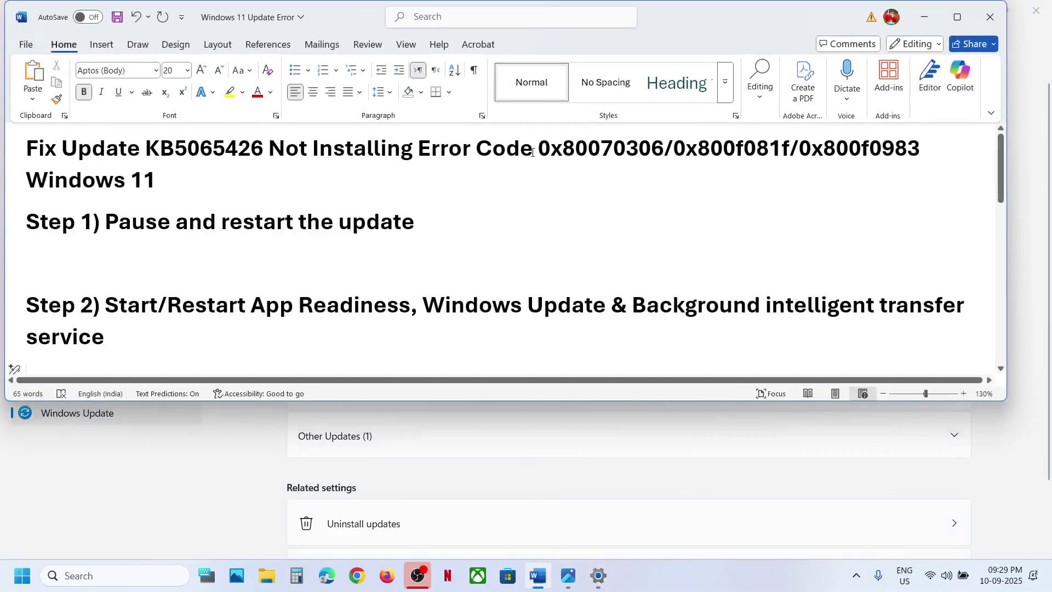
{"action": "left_click_drag", "start_coordinate": [532, 152], "coordinate": [606, 178]}
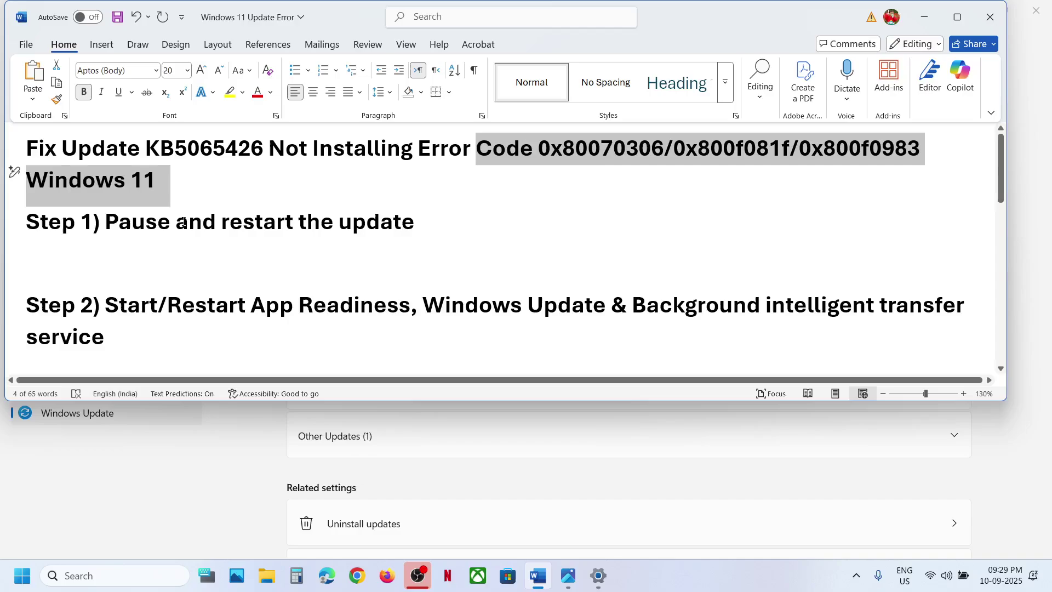
{"action": "left_click_drag", "start_coordinate": [184, 221], "coordinate": [415, 221]}
Step: Pause Windows updates for 1 week, then resume them
{"action": "left_click", "coordinate": [134, 430]}
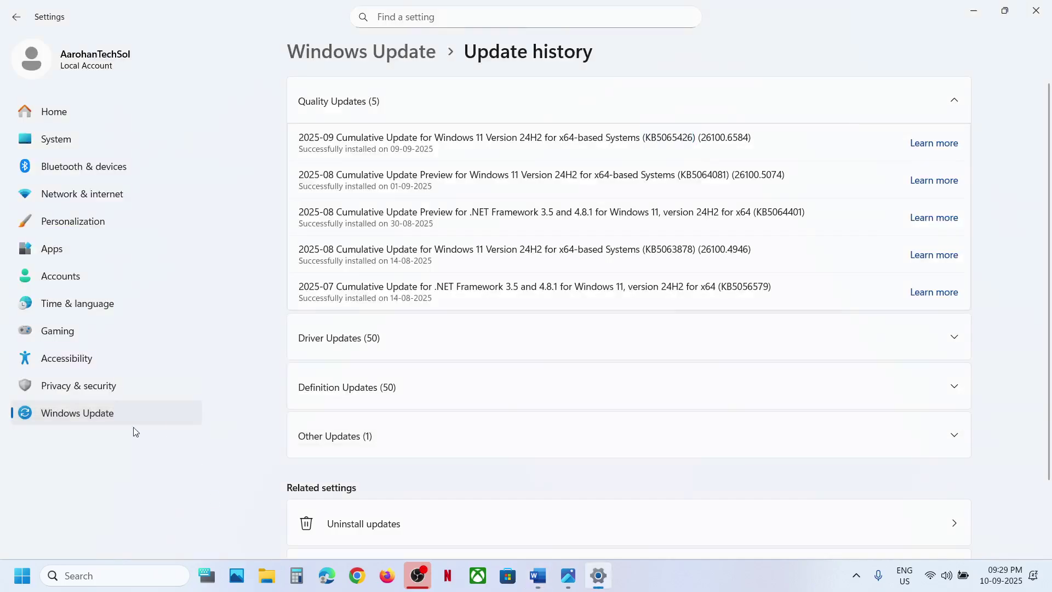
{"action": "left_click", "coordinate": [95, 420]}
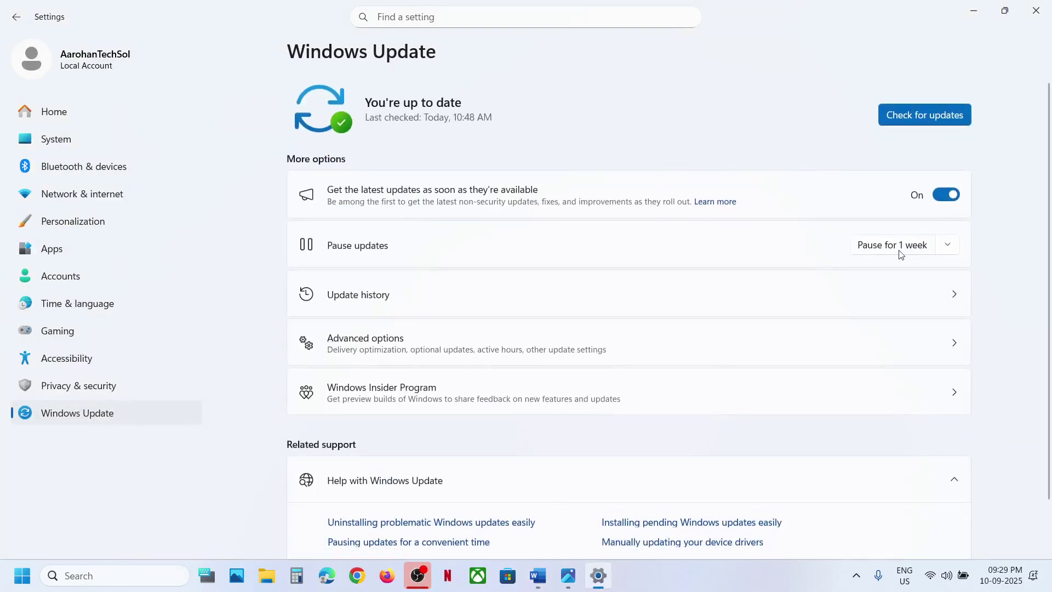
{"action": "left_click", "coordinate": [879, 245]}
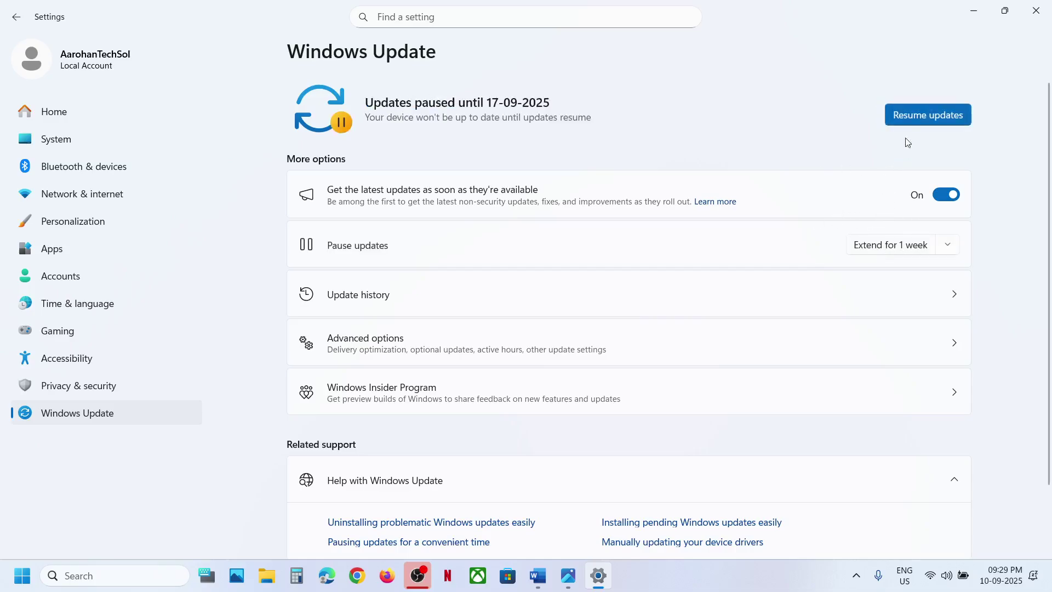
{"action": "left_click", "coordinate": [907, 118]}
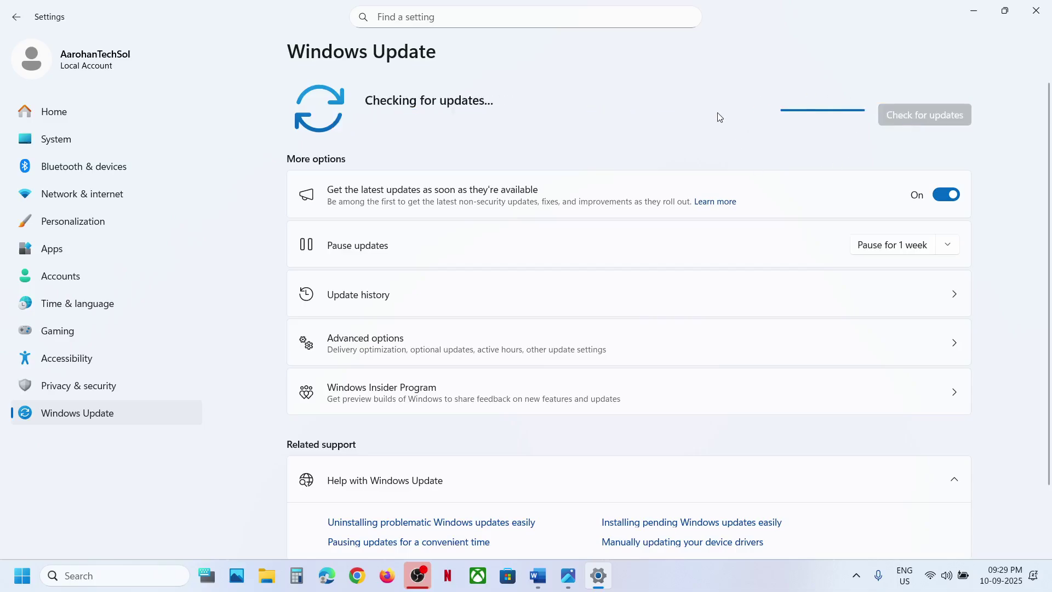
Step: Highlight the Step 2 list of services in the notes document
{"action": "left_click", "coordinate": [539, 576]}
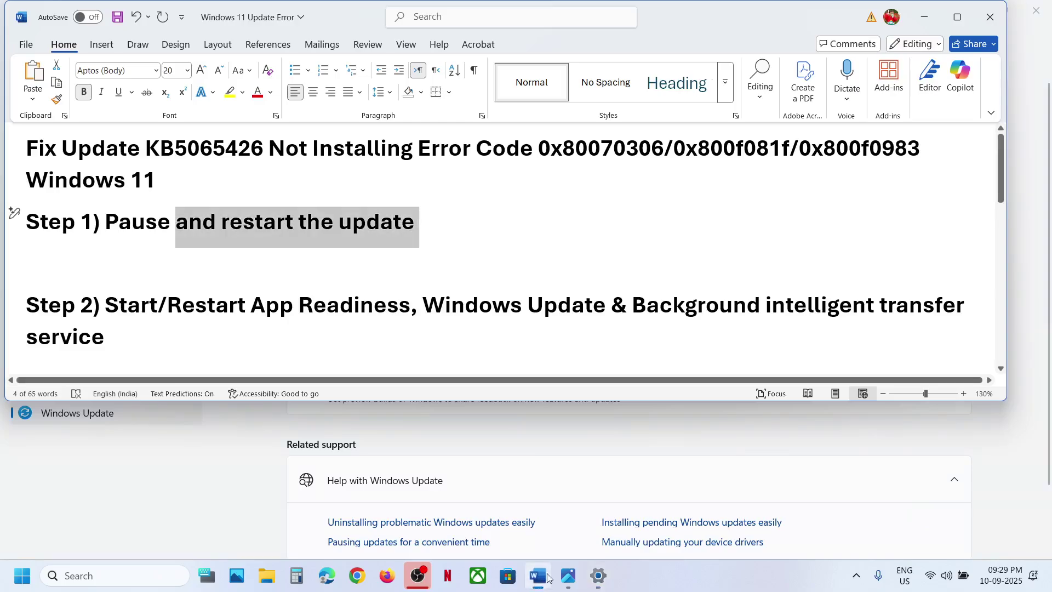
{"action": "left_click_drag", "start_coordinate": [118, 300], "coordinate": [399, 324]}
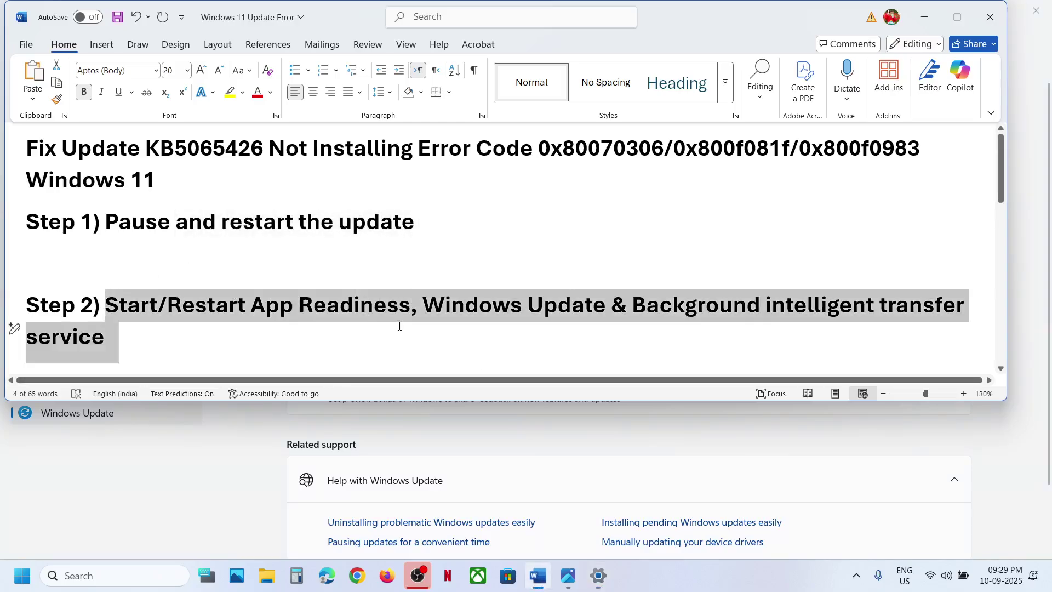
{"action": "left_click", "coordinate": [143, 486]}
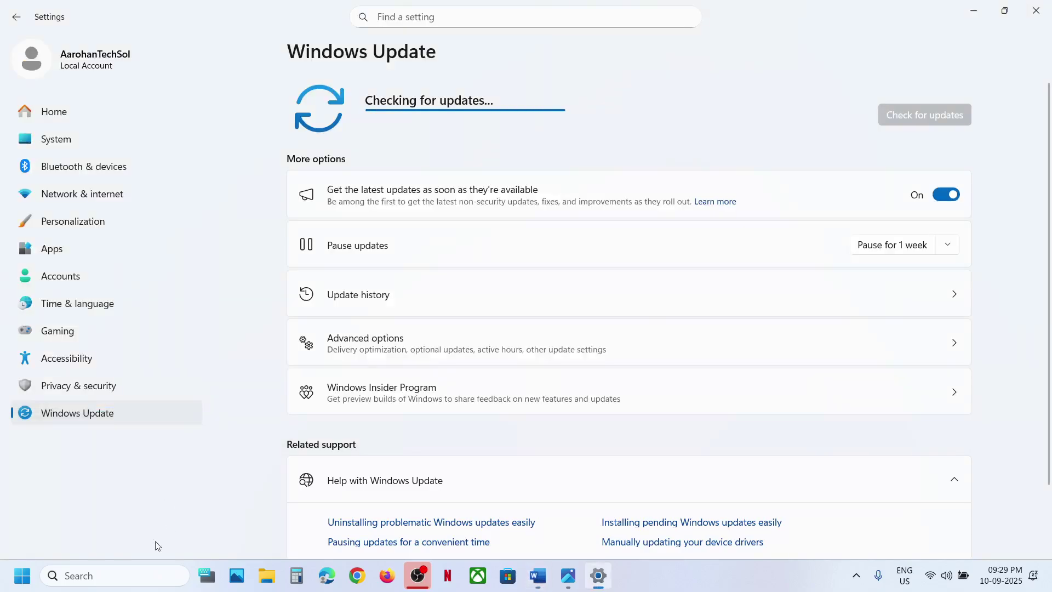
Step: Open Services and start App Readiness with its startup type kept at Automatic
{"action": "left_click", "coordinate": [117, 576]}
{"action": "type", "text": "services"}
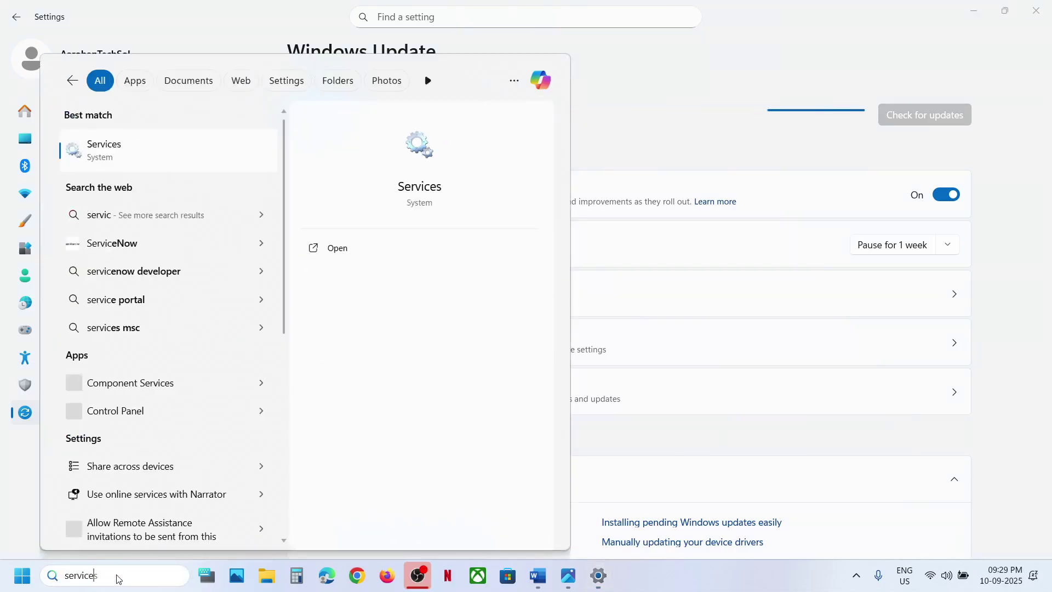
{"action": "key", "text": "Return"}
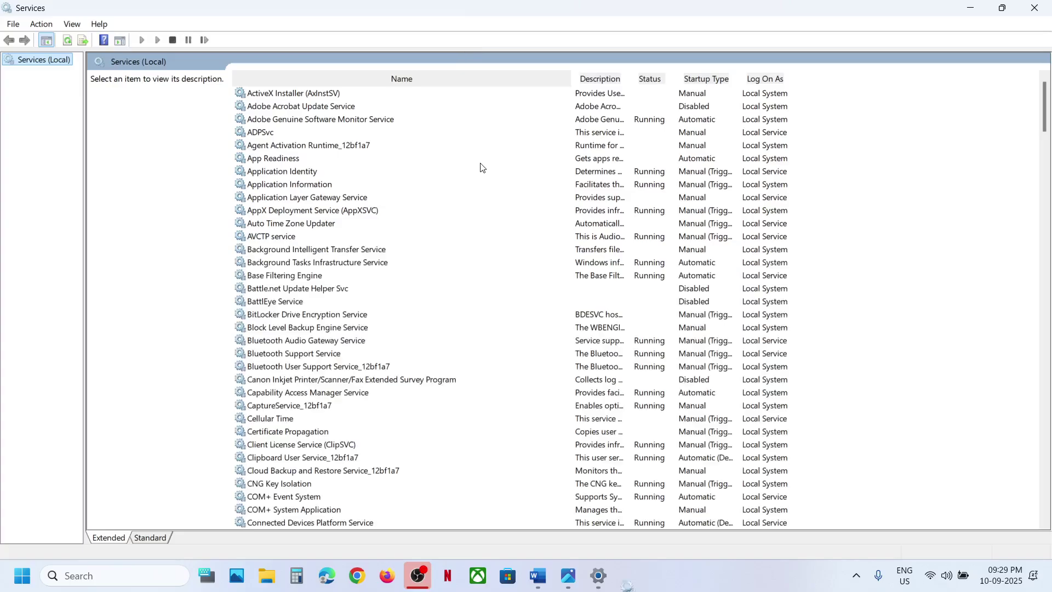
{"action": "left_click", "coordinate": [285, 160]}
{"action": "double_click", "coordinate": [286, 160]}
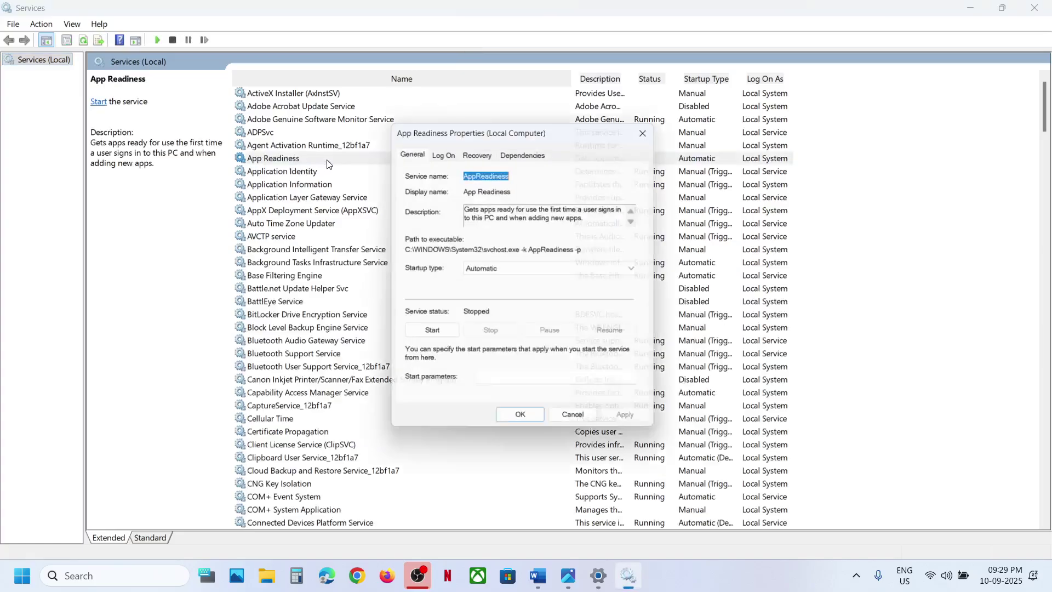
{"action": "left_click", "coordinate": [512, 270]}
{"action": "left_click", "coordinate": [502, 291]}
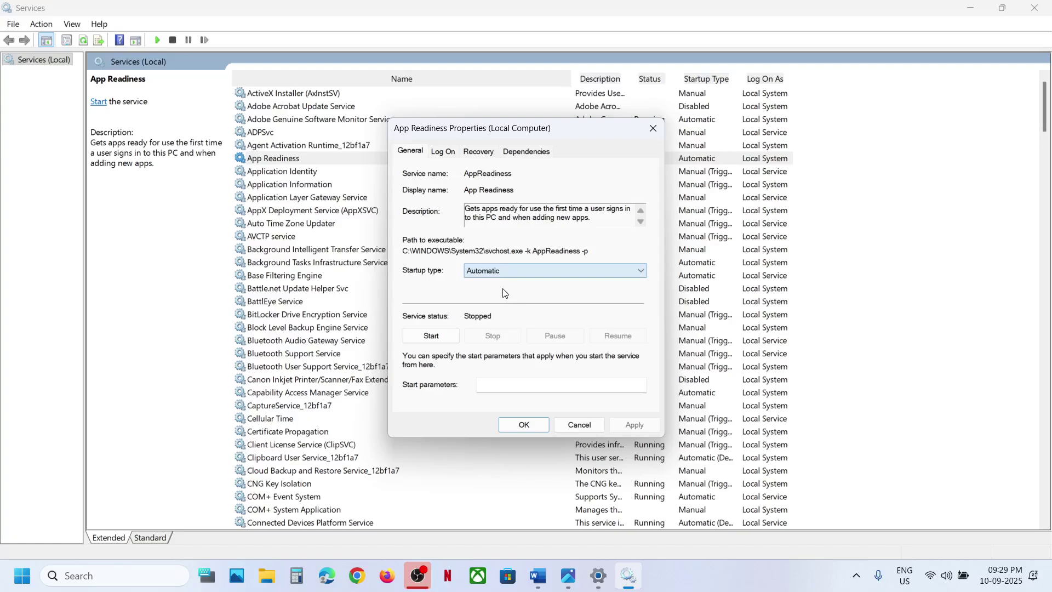
{"action": "left_click", "coordinate": [430, 337]}
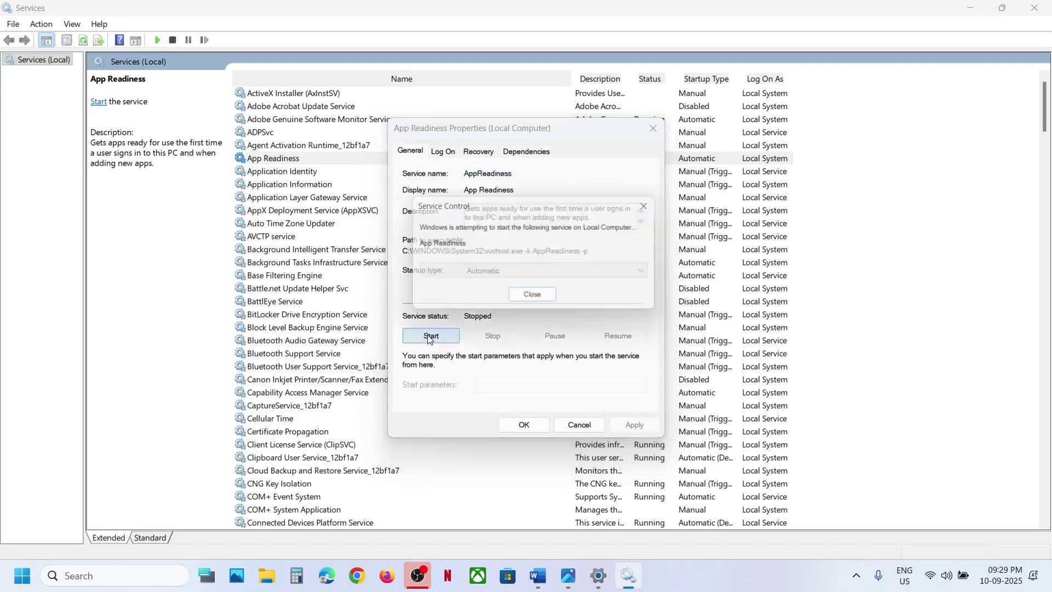
{"action": "left_click", "coordinate": [524, 426]}
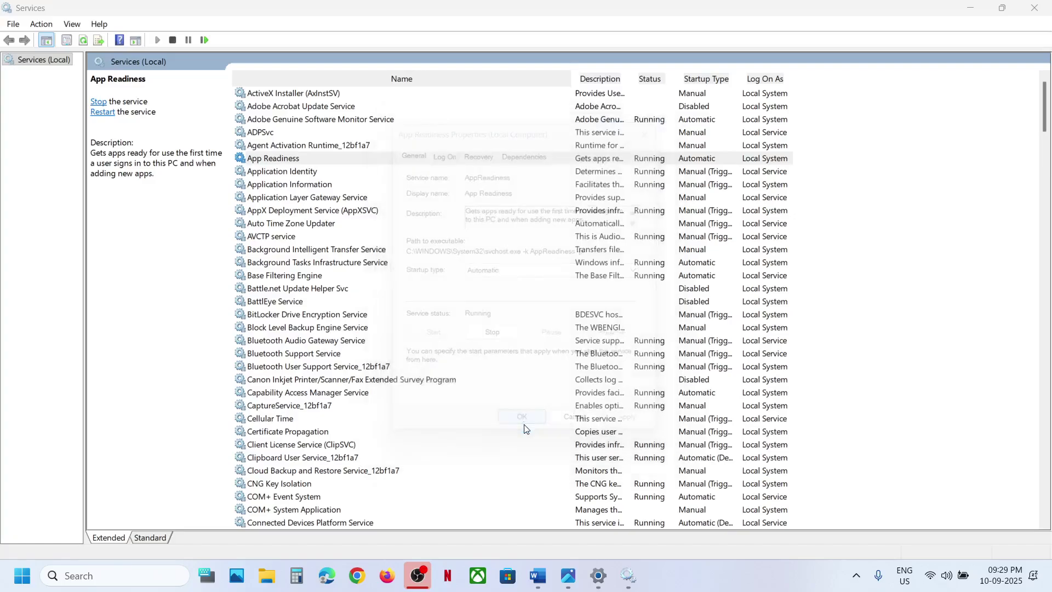
Step: Restart the App Readiness service
{"action": "left_click", "coordinate": [302, 159]}
{"action": "right_click", "coordinate": [303, 159]}
{"action": "left_click", "coordinate": [353, 229]}
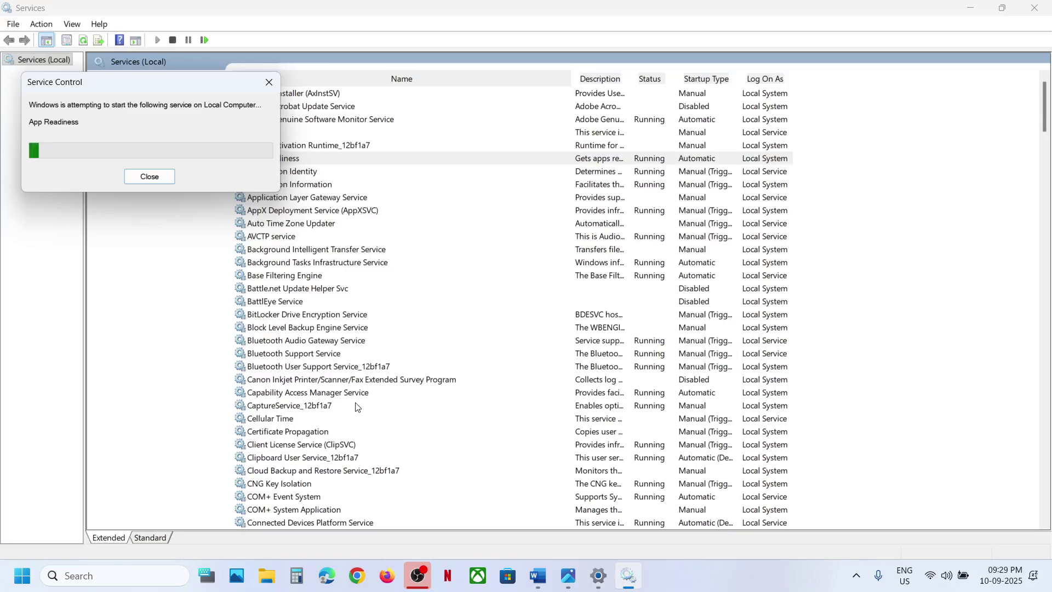
{"action": "left_click", "coordinate": [380, 406]}
Step: Keep the Windows Update service's startup type at Automatic and apply it
{"action": "key", "text": "w"}
{"action": "scroll", "coordinate": [380, 408], "scroll_direction": "down", "scroll_amount": 8}
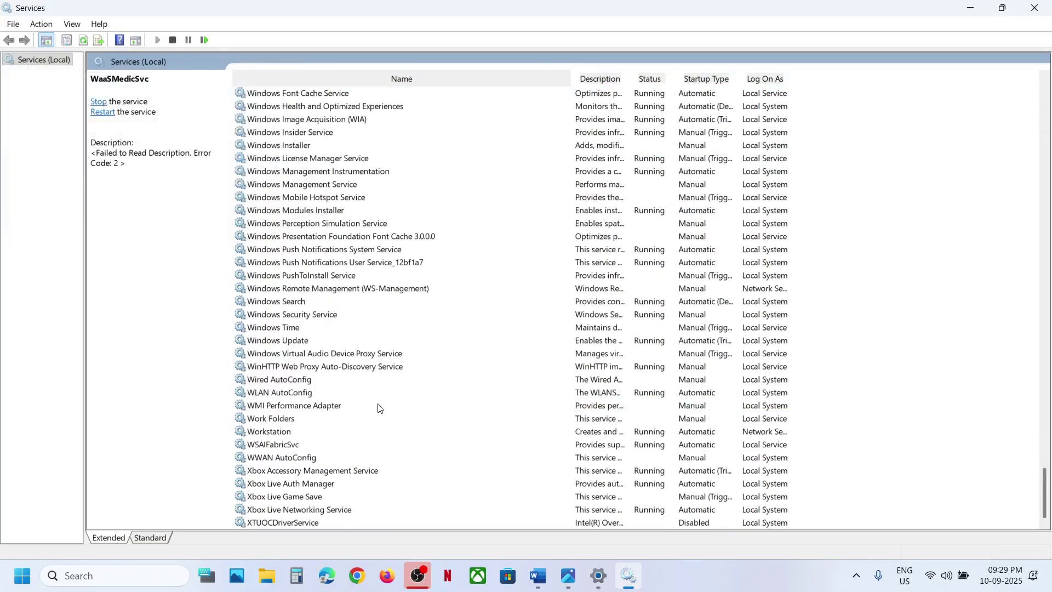
{"action": "left_click", "coordinate": [329, 342]}
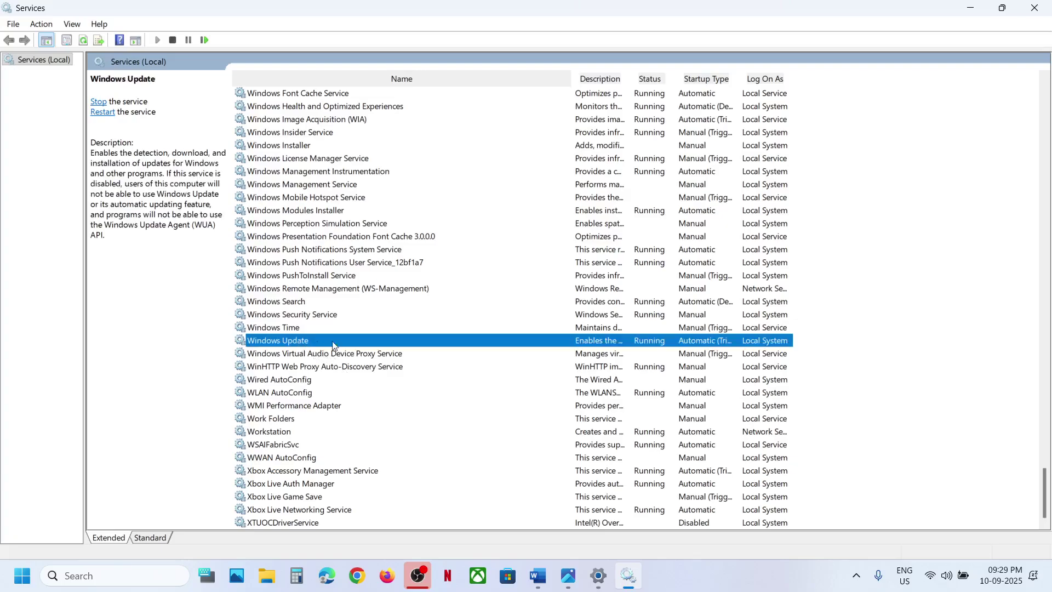
{"action": "double_click", "coordinate": [363, 346]}
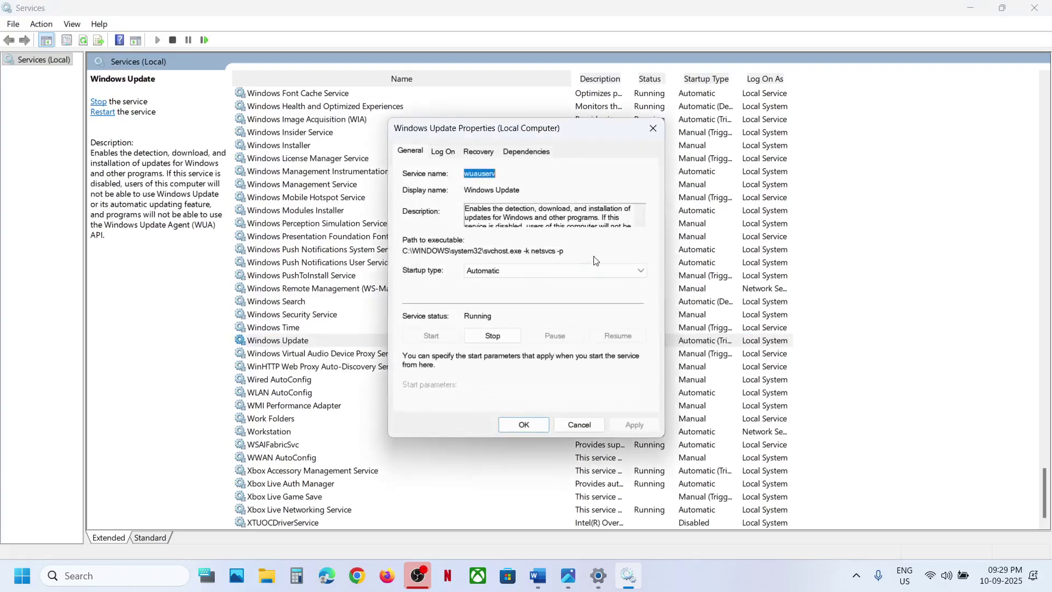
{"action": "left_click", "coordinate": [518, 271]}
{"action": "left_click", "coordinate": [505, 293]}
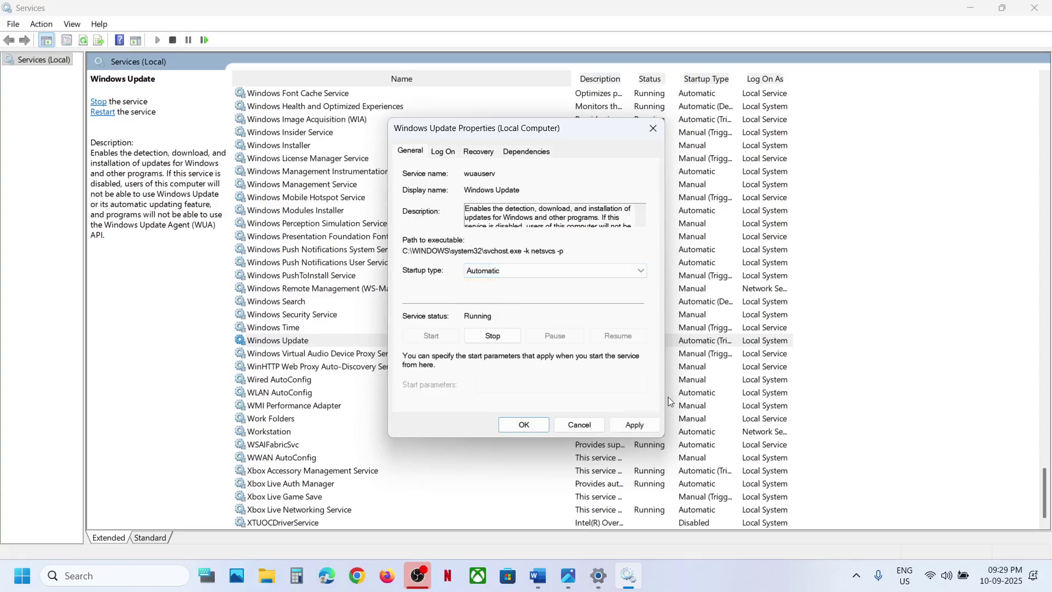
{"action": "left_click", "coordinate": [634, 425]}
{"action": "left_click", "coordinate": [524, 425]}
Step: Restart the Windows Update service
{"action": "left_click", "coordinate": [281, 341]}
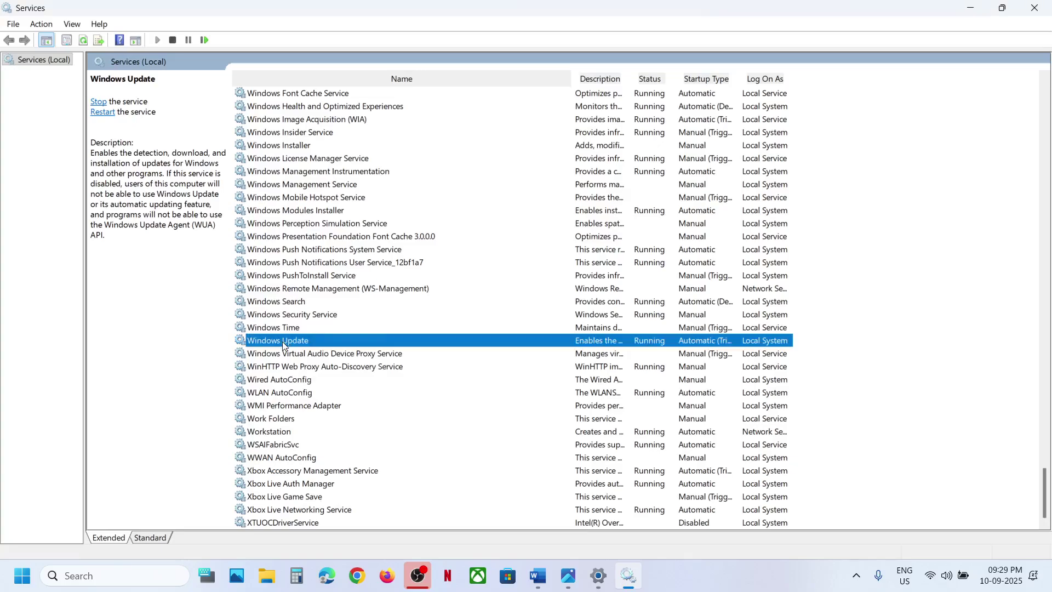
{"action": "right_click", "coordinate": [281, 341]}
{"action": "left_click", "coordinate": [320, 411]}
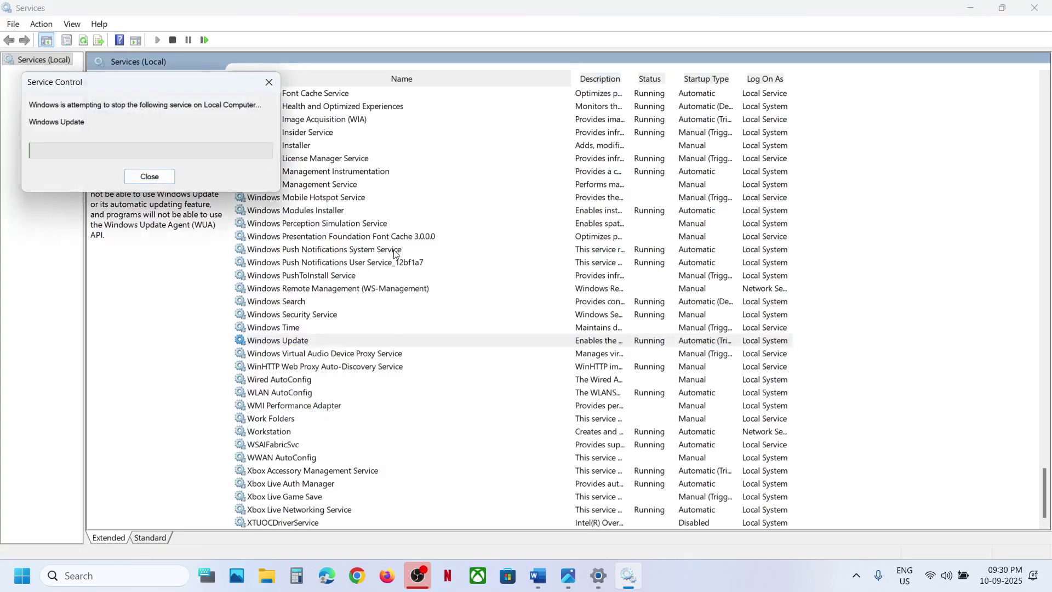
{"action": "left_click", "coordinate": [362, 276]}
Step: Set BITS startup to Automatic, start the service, then restart it
{"action": "key", "text": "b"}
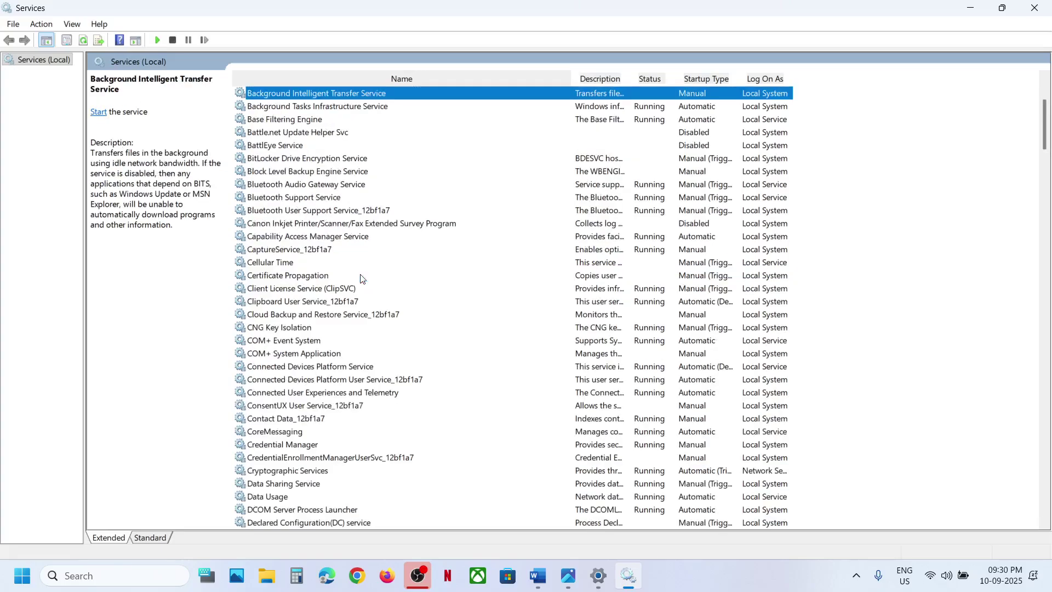
{"action": "scroll", "coordinate": [362, 278], "scroll_direction": "up", "scroll_amount": 4}
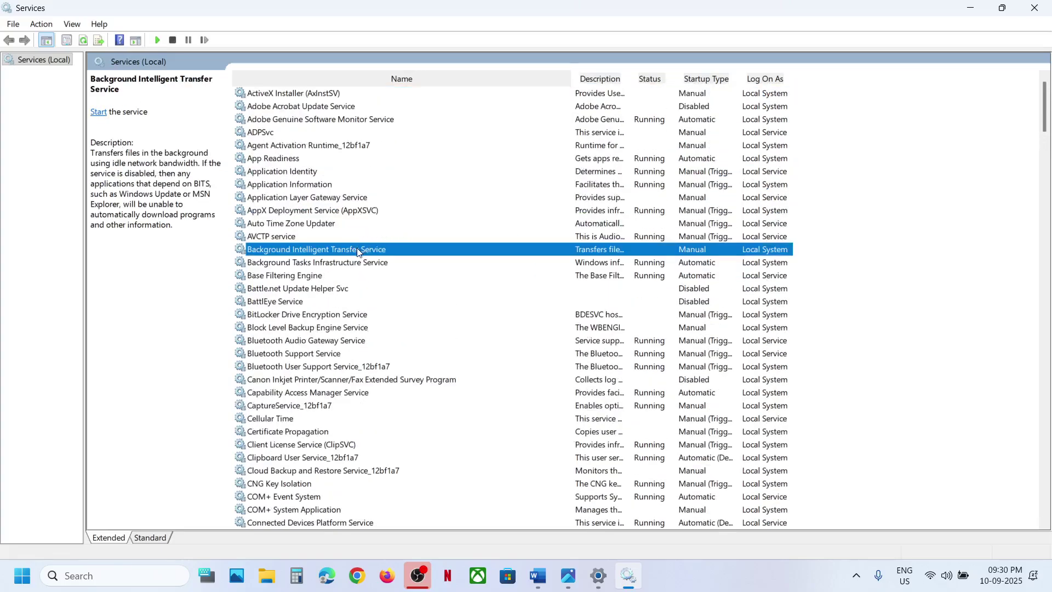
{"action": "double_click", "coordinate": [359, 252]}
{"action": "left_click", "coordinate": [493, 271]}
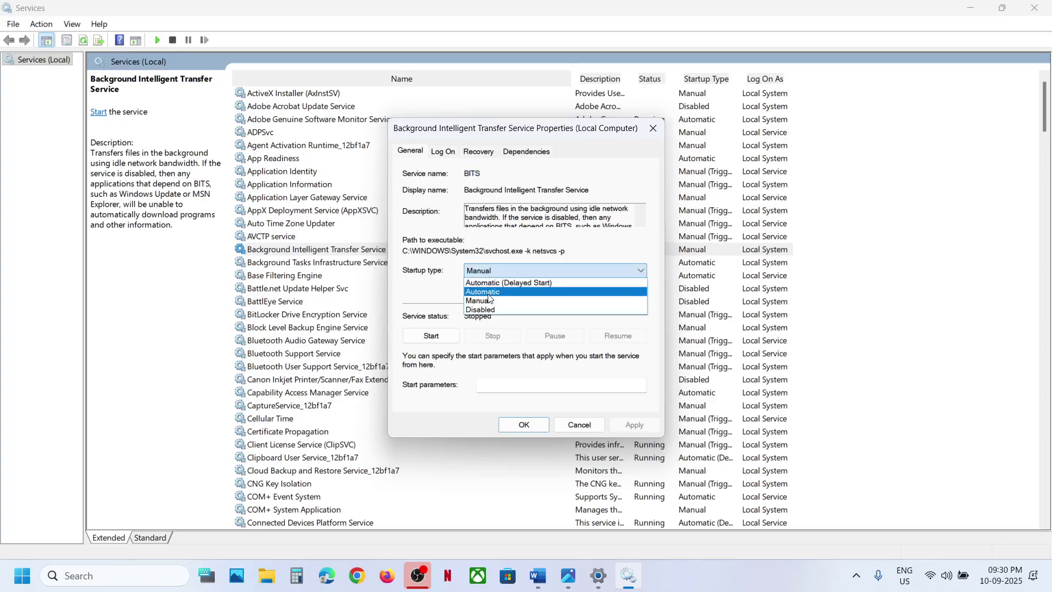
{"action": "left_click", "coordinate": [488, 294]}
{"action": "left_click", "coordinate": [635, 426]}
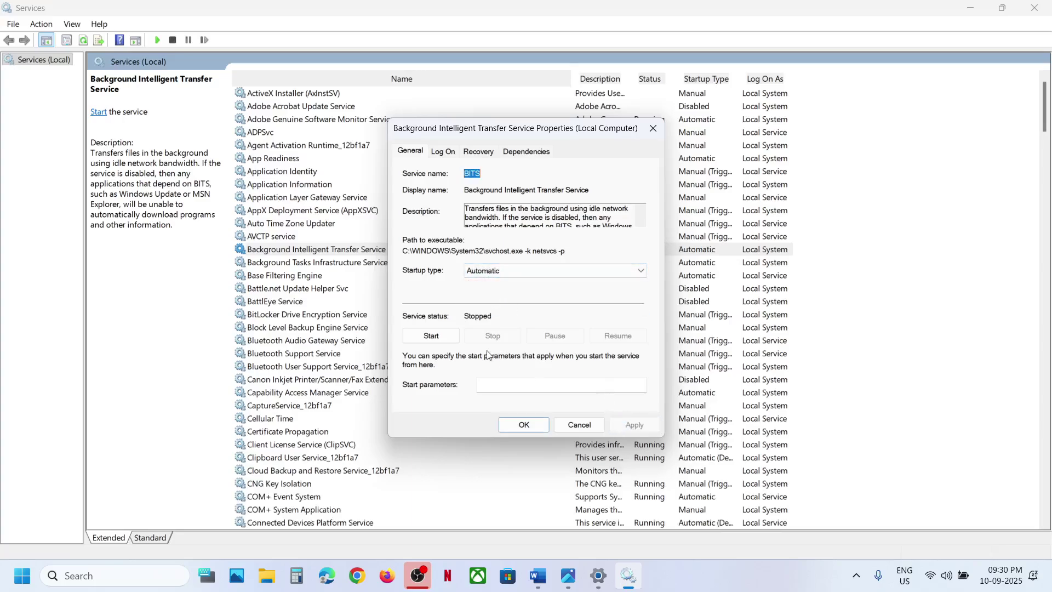
{"action": "left_click", "coordinate": [445, 340]}
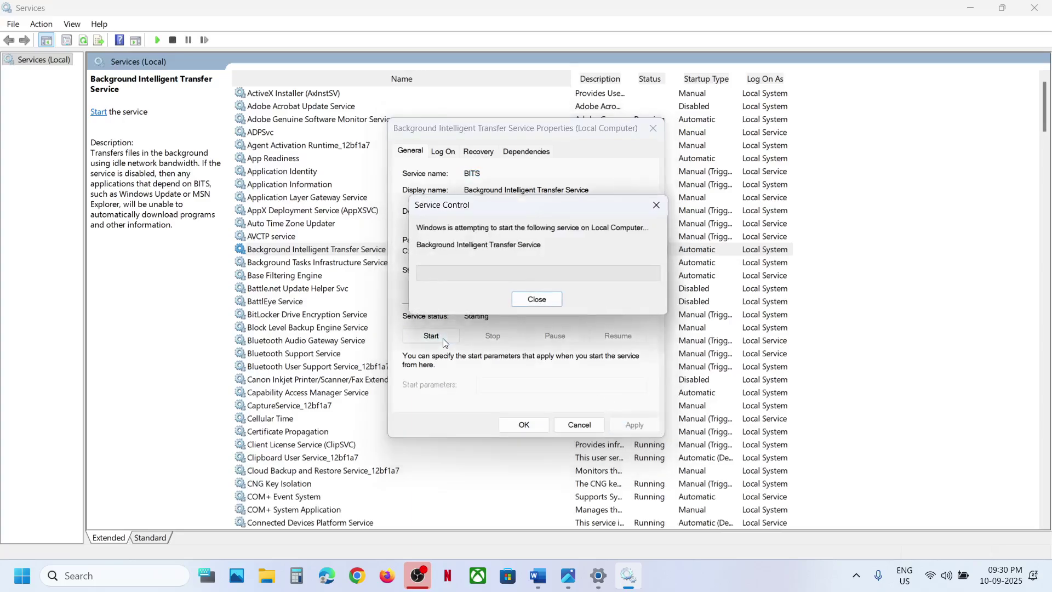
{"action": "left_click", "coordinate": [525, 426]}
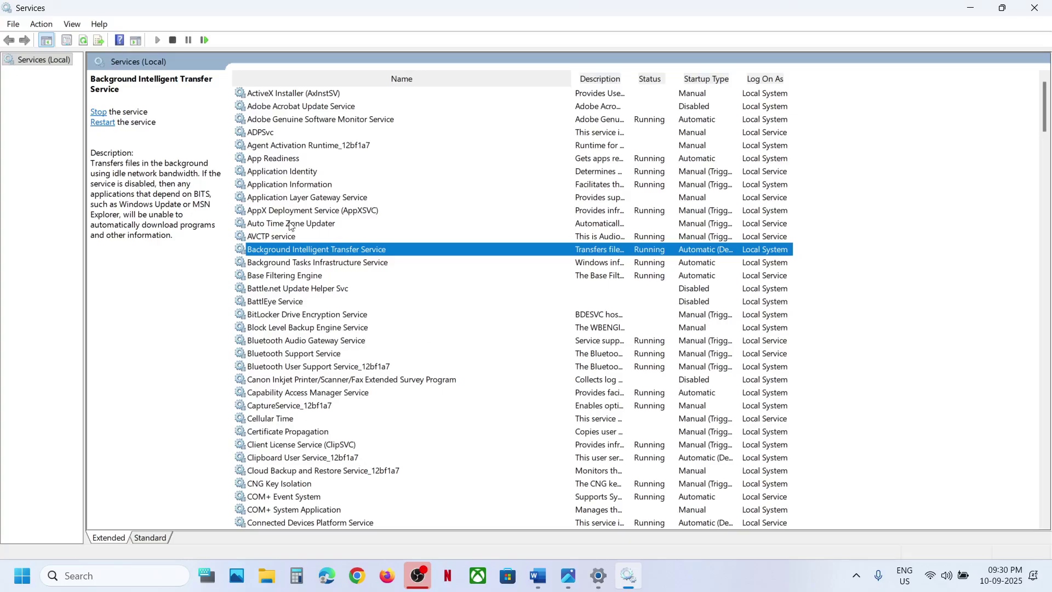
{"action": "right_click", "coordinate": [283, 256]}
{"action": "left_click", "coordinate": [329, 321]}
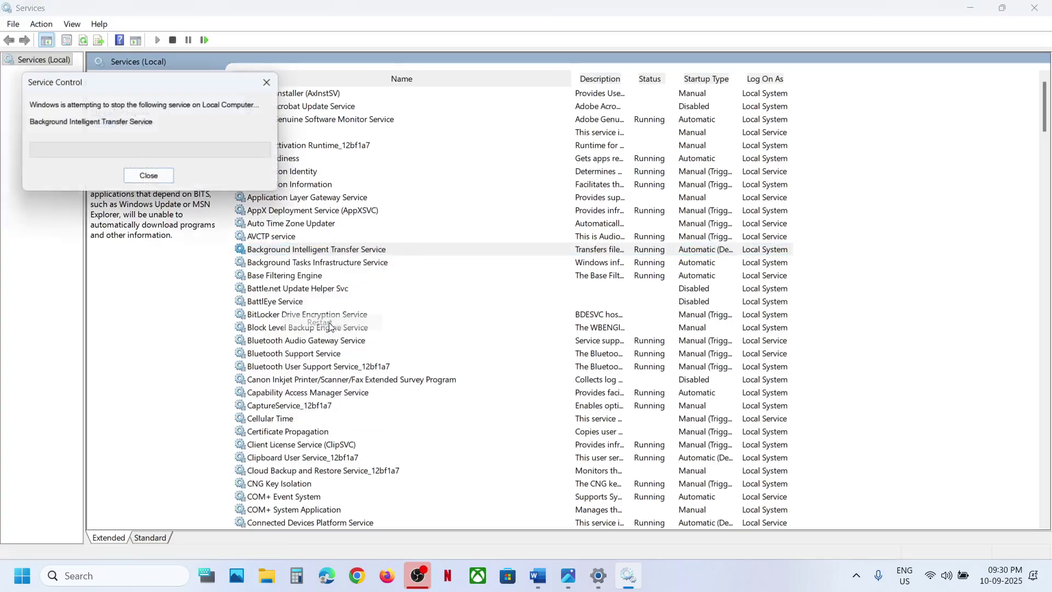
Step: Close Services and select the sfc /scannow command in the notes
{"action": "left_click", "coordinate": [1034, 10]}
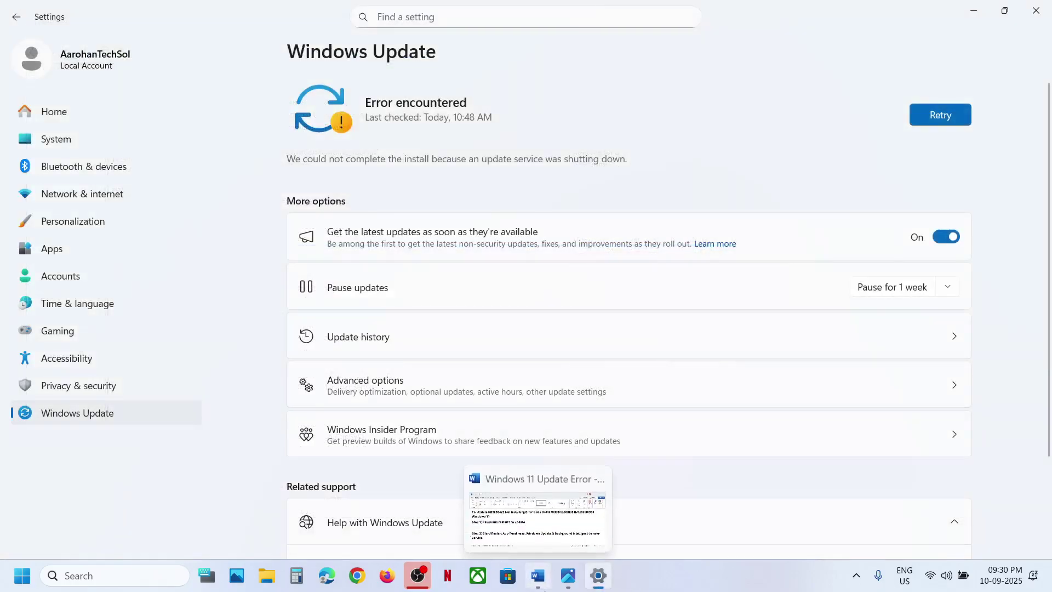
{"action": "left_click", "coordinate": [538, 576]}
{"action": "scroll", "coordinate": [346, 283], "scroll_direction": "down", "scroll_amount": 5}
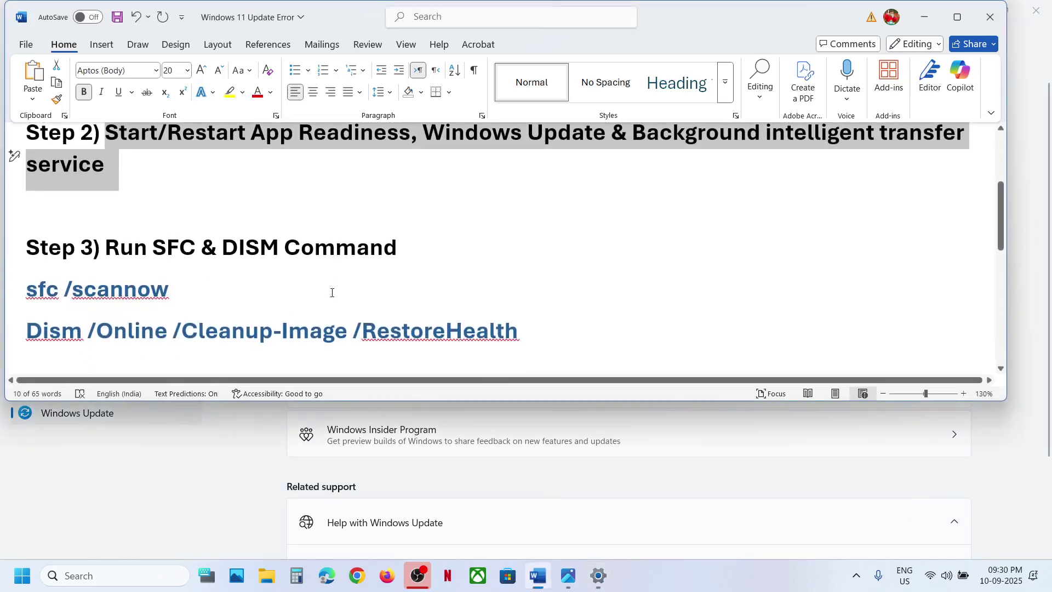
{"action": "left_click_drag", "start_coordinate": [196, 293], "coordinate": [25, 292]}
{"action": "key", "text": "ctrl+c"}
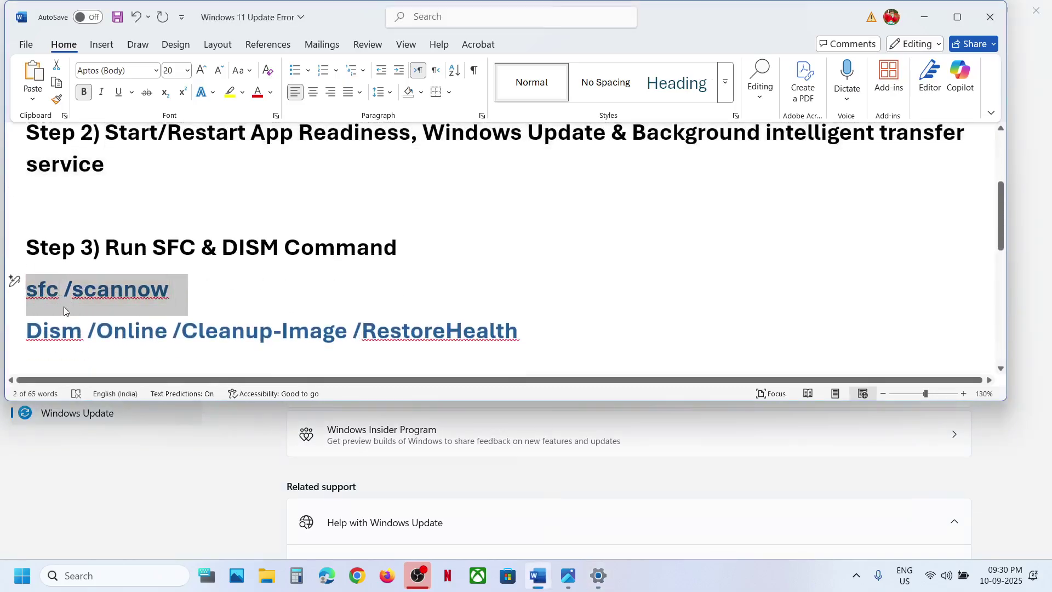
Step: Run sfc /scannow in an administrator Command Prompt, then select the Dism RestoreHealth command
{"action": "left_click", "coordinate": [118, 576]}
{"action": "type", "text": "cmd"}
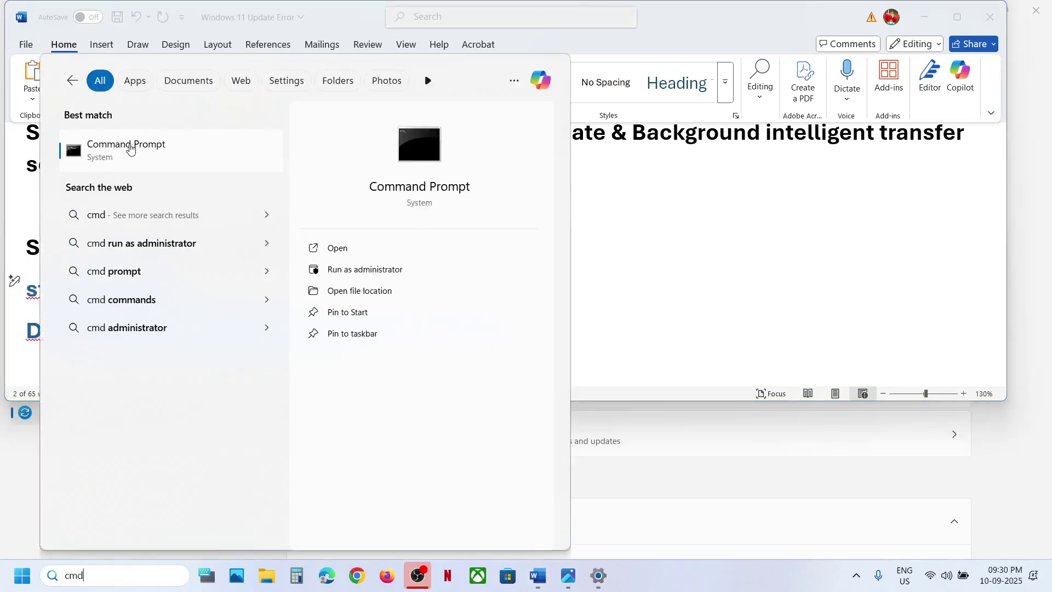
{"action": "right_click", "coordinate": [130, 149]}
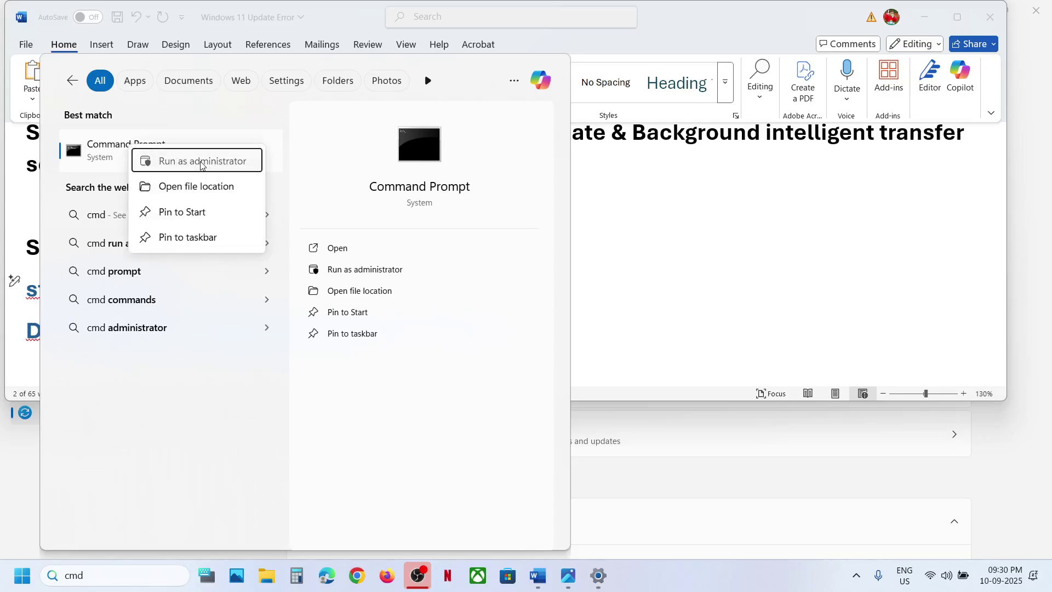
{"action": "left_click", "coordinate": [201, 161]}
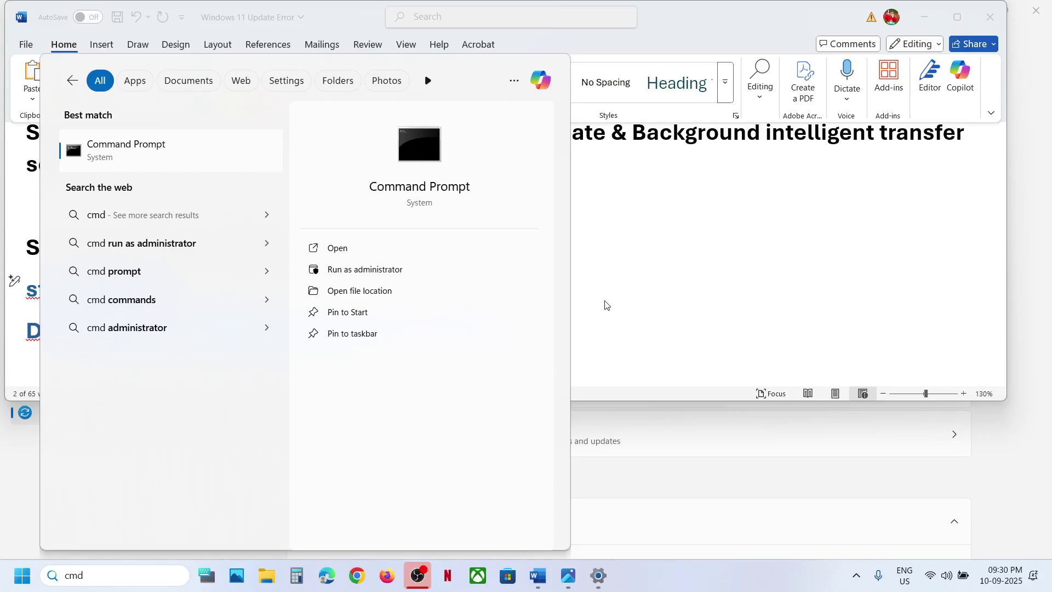
{"action": "left_click", "coordinate": [453, 395]}
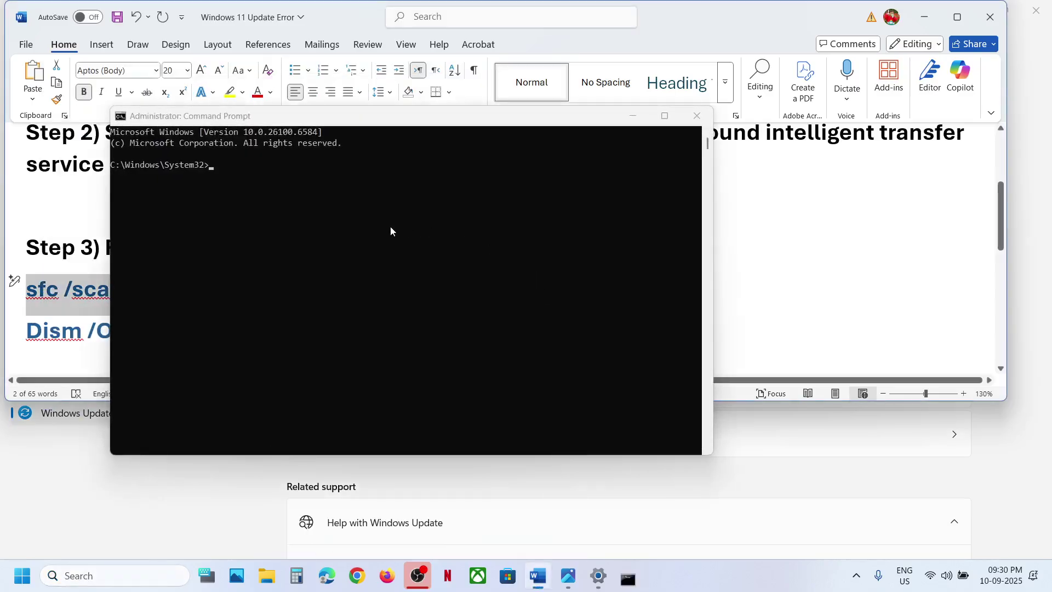
{"action": "key", "text": "ctrl+v"}
{"action": "key", "text": "Return"}
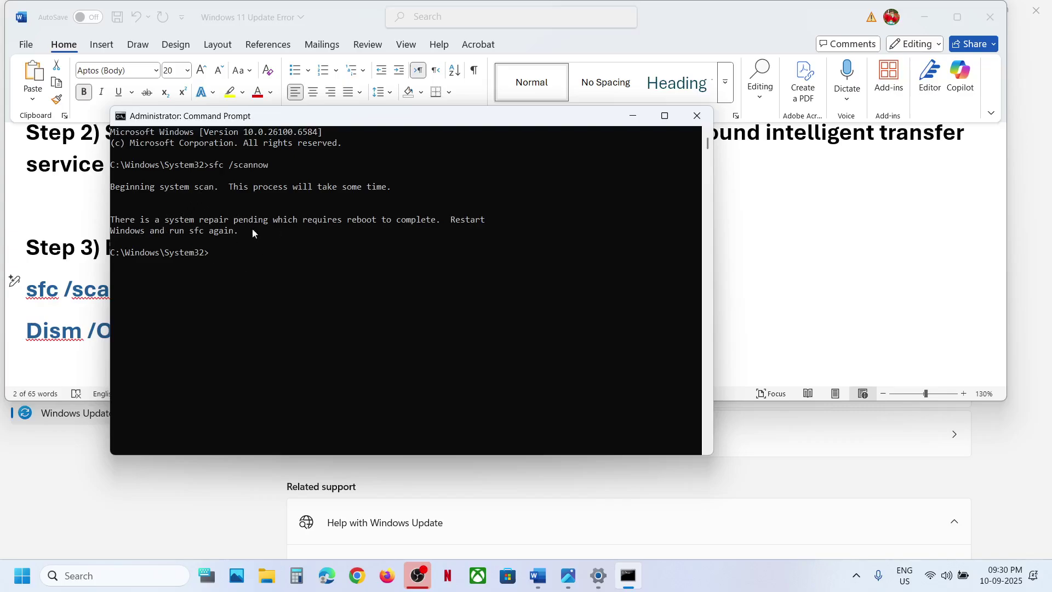
{"action": "left_click_drag", "start_coordinate": [165, 222], "coordinate": [428, 230]}
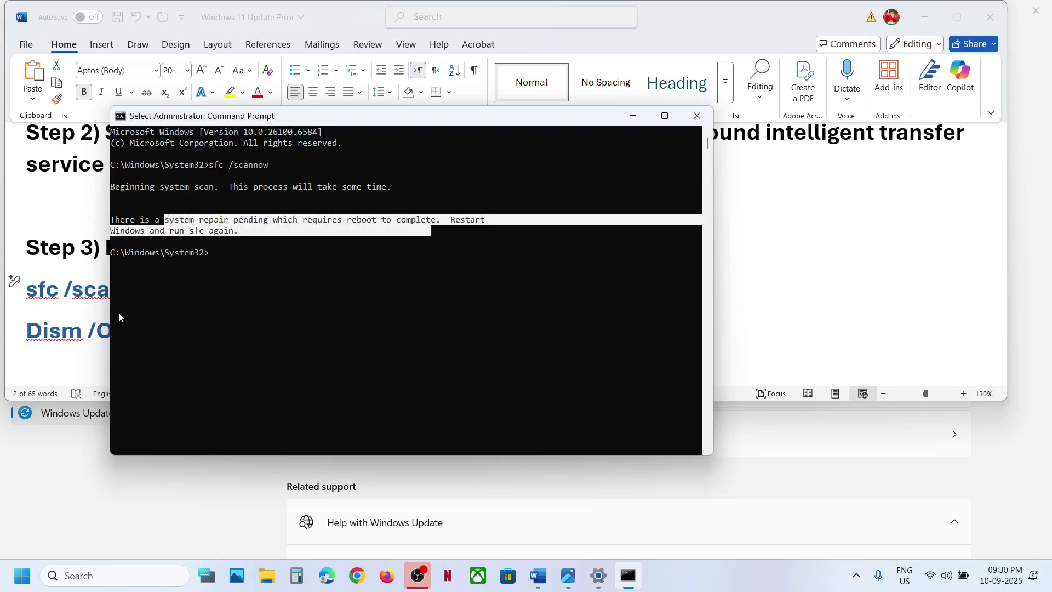
{"action": "left_click", "coordinate": [94, 321]}
{"action": "triple_click", "coordinate": [189, 336]}
{"action": "key", "text": "super+c"}
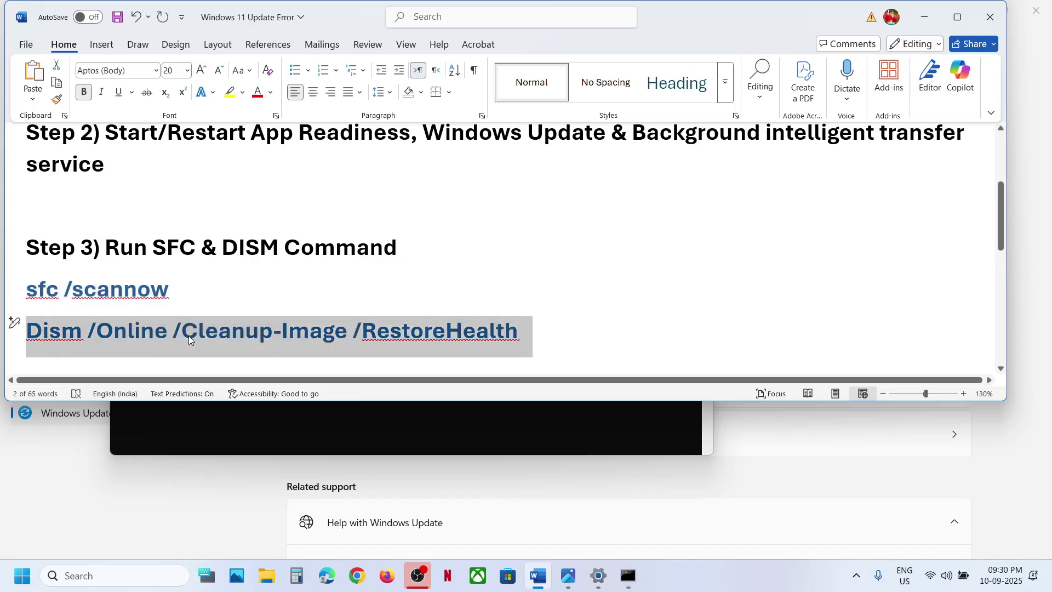
Step: Run Dism /Online /Cleanup-Image /RestoreHealth in a new administrator Command Prompt
{"action": "left_click", "coordinate": [103, 575]}
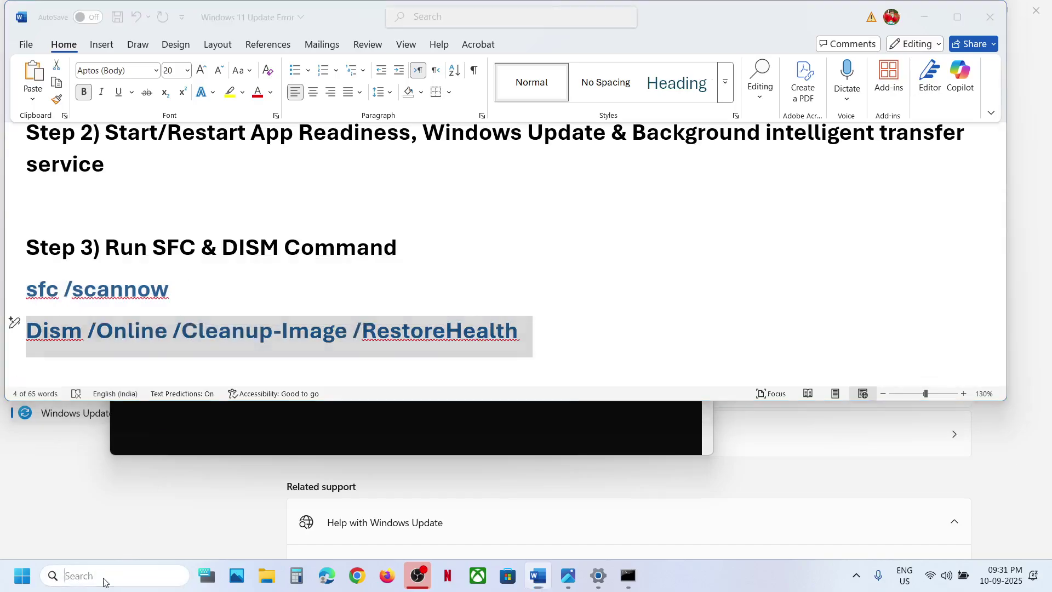
{"action": "type", "text": "cmd"}
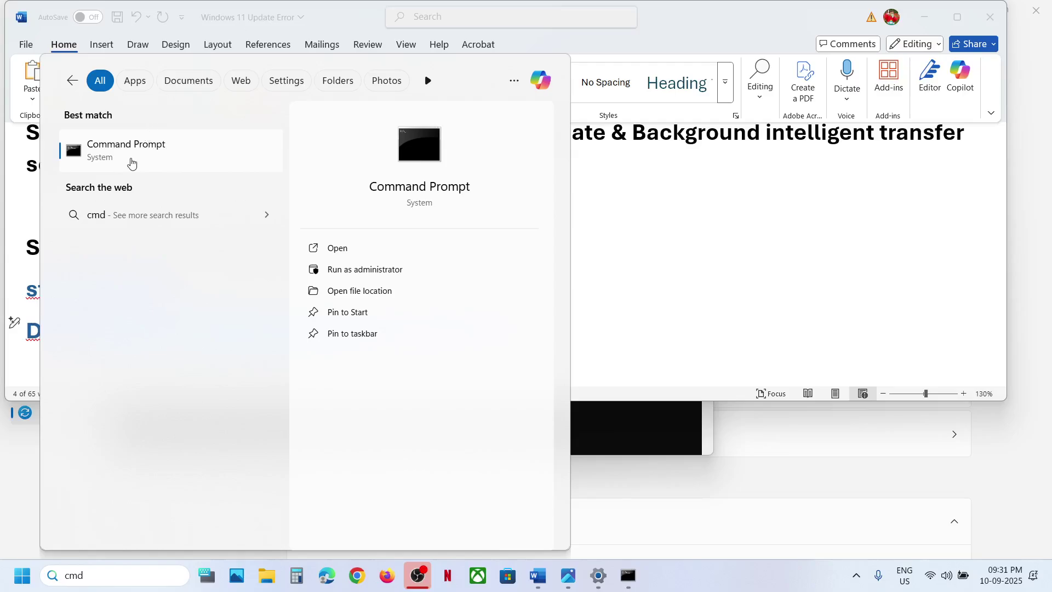
{"action": "right_click", "coordinate": [132, 161]}
{"action": "left_click", "coordinate": [188, 175]}
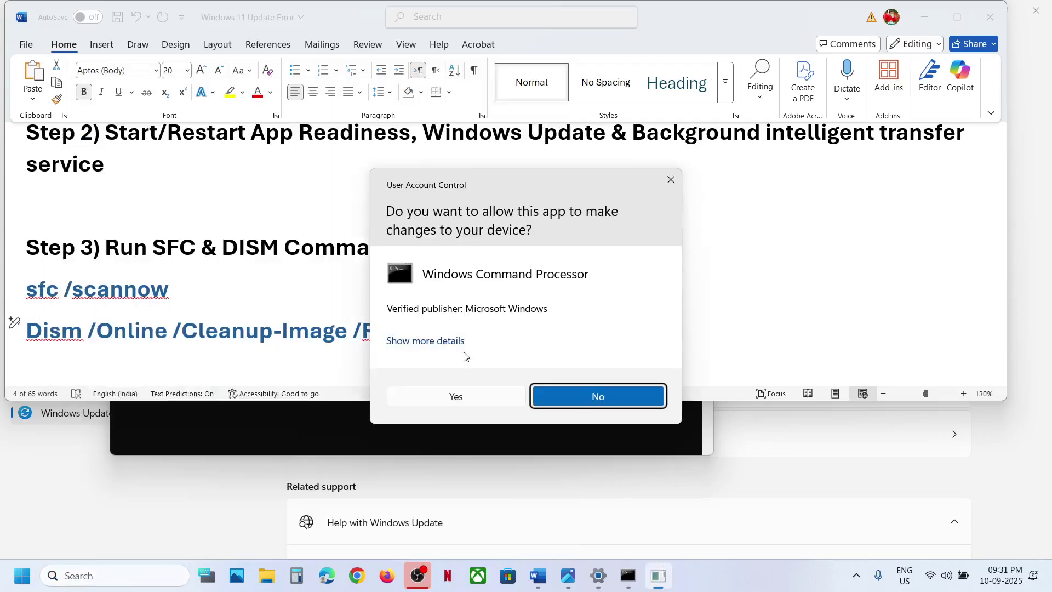
{"action": "left_click", "coordinate": [440, 397]}
{"action": "right_click", "coordinate": [327, 251]}
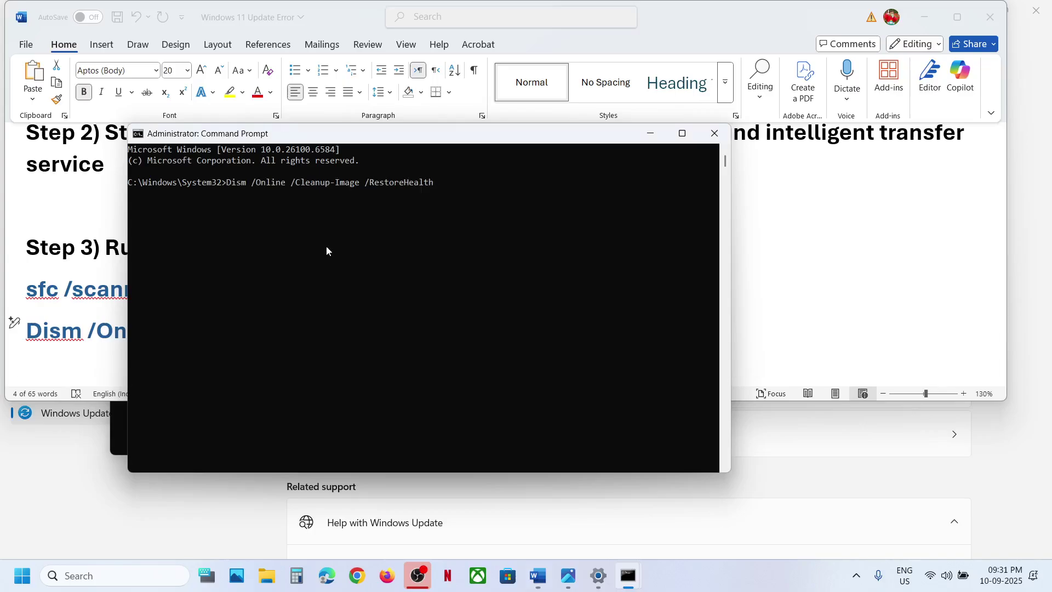
{"action": "key", "text": "Return"}
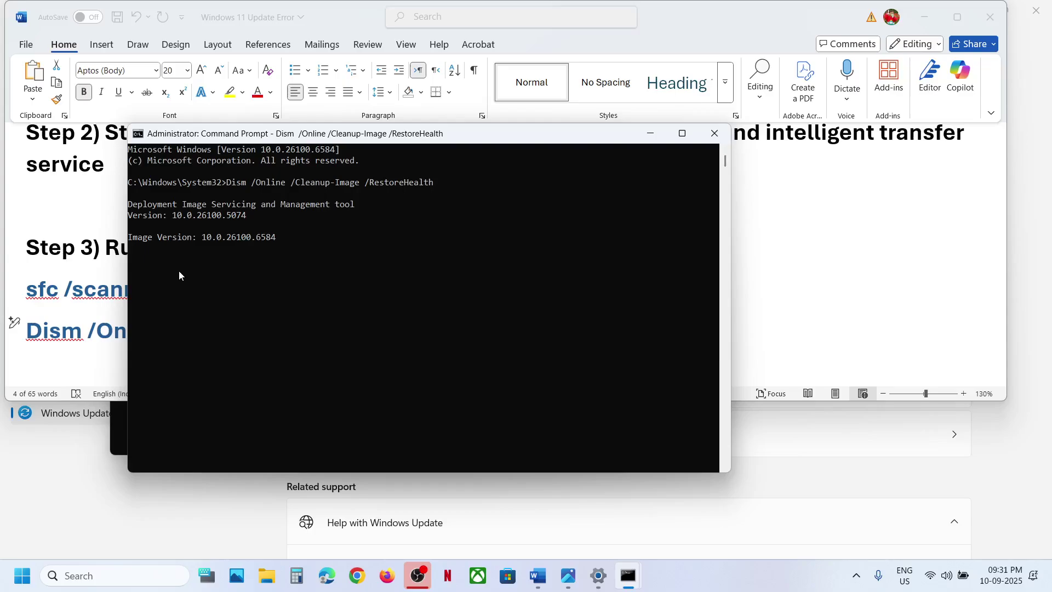
{"action": "left_click", "coordinate": [222, 258]}
Step: Check the Start menu power options, then scroll the notes down to Step 4
{"action": "left_click", "coordinate": [22, 581]}
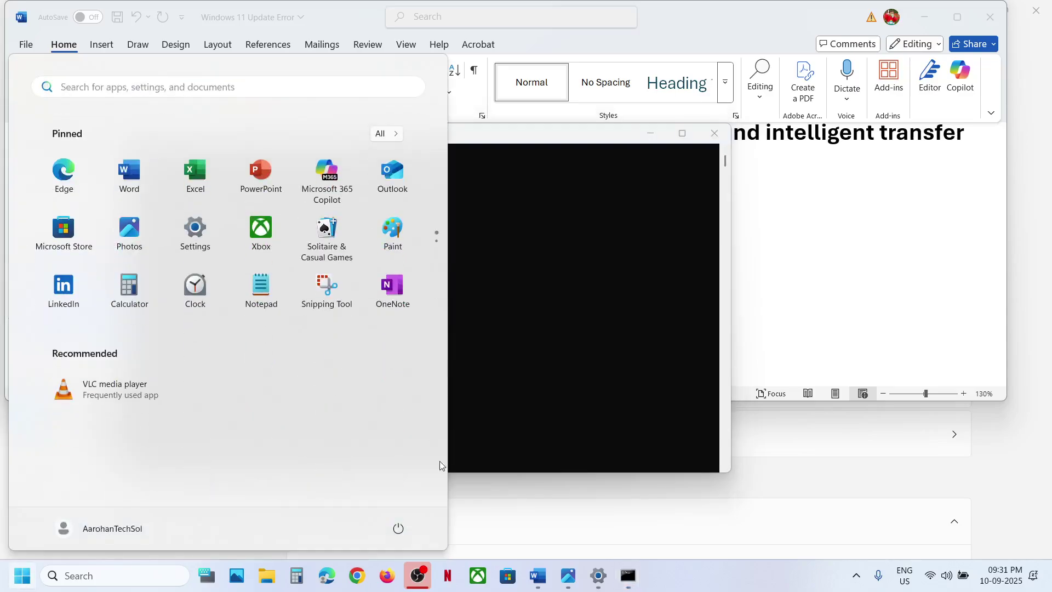
{"action": "left_click", "coordinate": [399, 528]}
{"action": "left_click", "coordinate": [808, 281]}
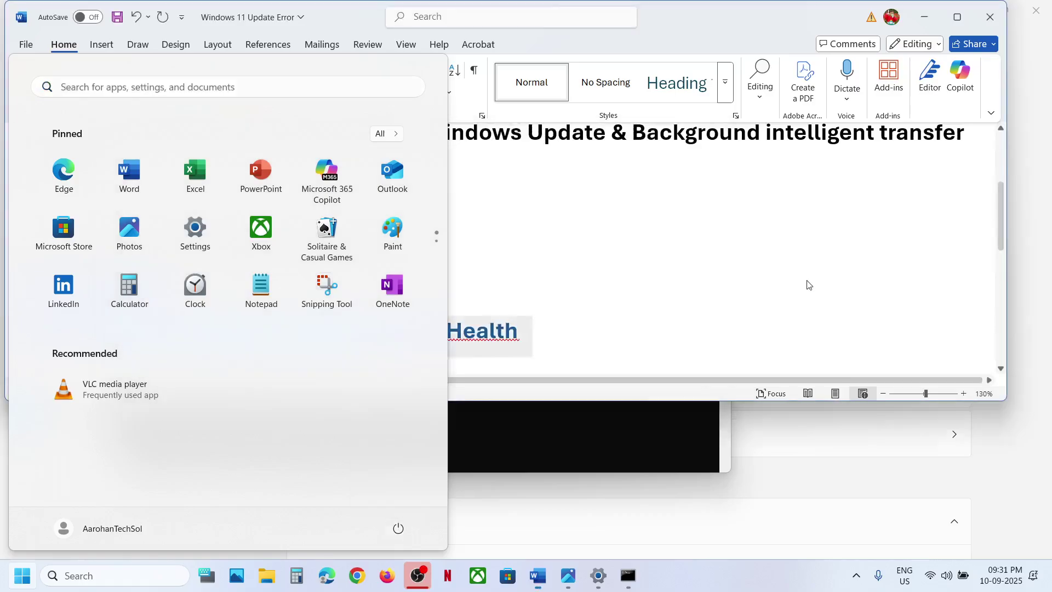
{"action": "scroll", "coordinate": [376, 296], "scroll_direction": "down", "scroll_amount": 1}
{"action": "scroll", "coordinate": [376, 296], "scroll_direction": "down", "scroll_amount": 5}
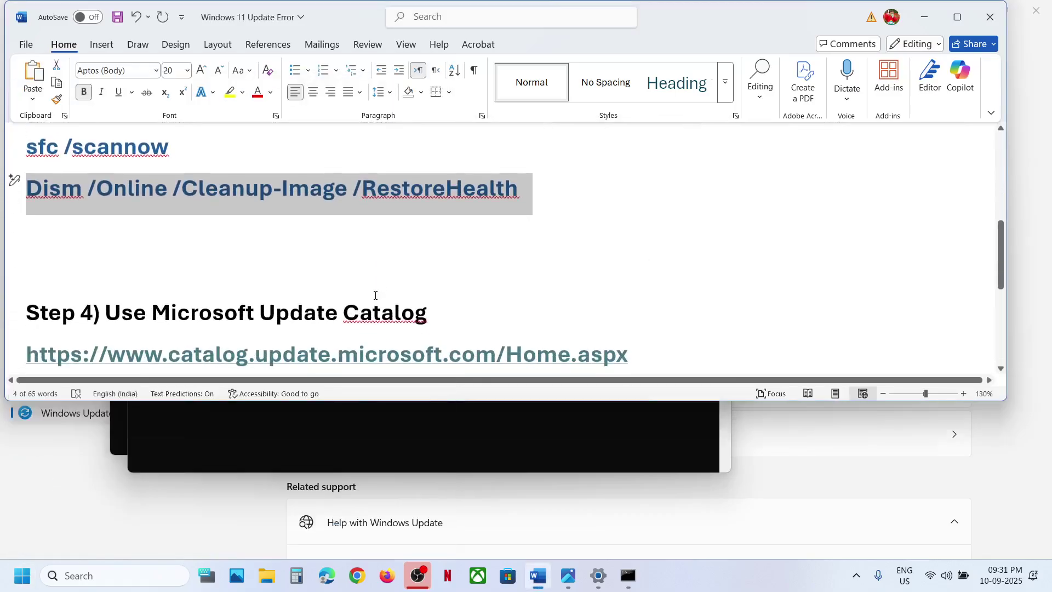
Step: Copy the Microsoft Update Catalog link from the Word notes and load it in Chrome
{"action": "left_click_drag", "start_coordinate": [413, 278], "coordinate": [12, 278]}
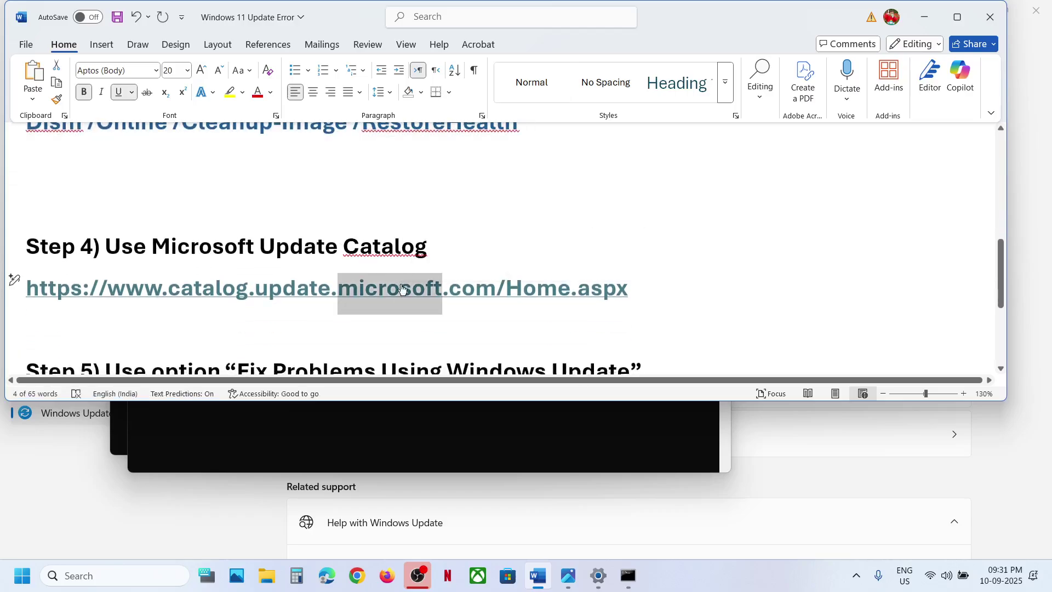
{"action": "key", "text": "ctrl+c"}
{"action": "key", "text": "alt+Tab"}
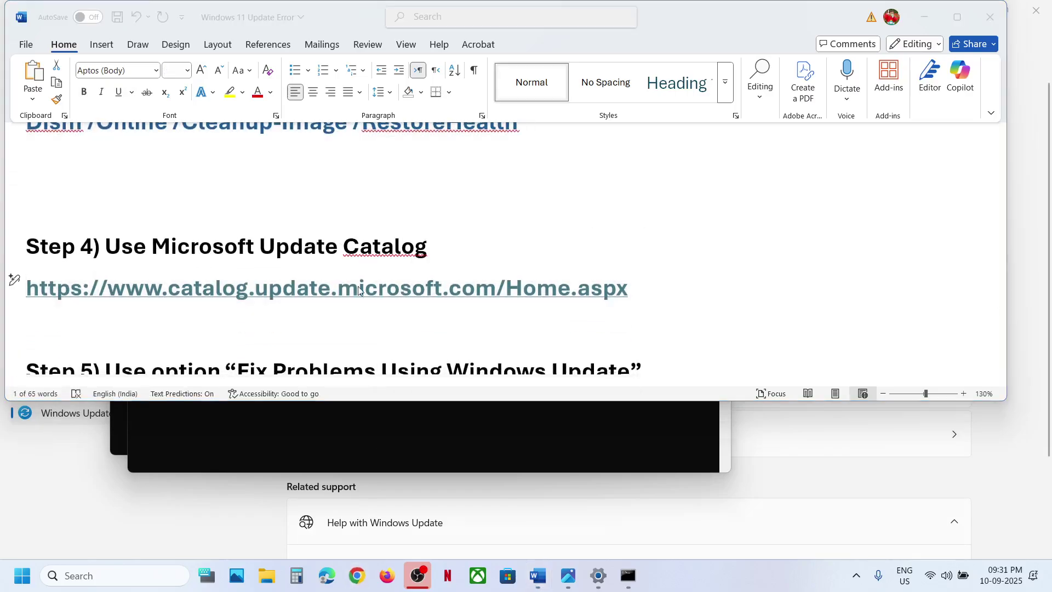
{"action": "key", "text": "ctrl+v"}
{"action": "key", "text": "Return"}
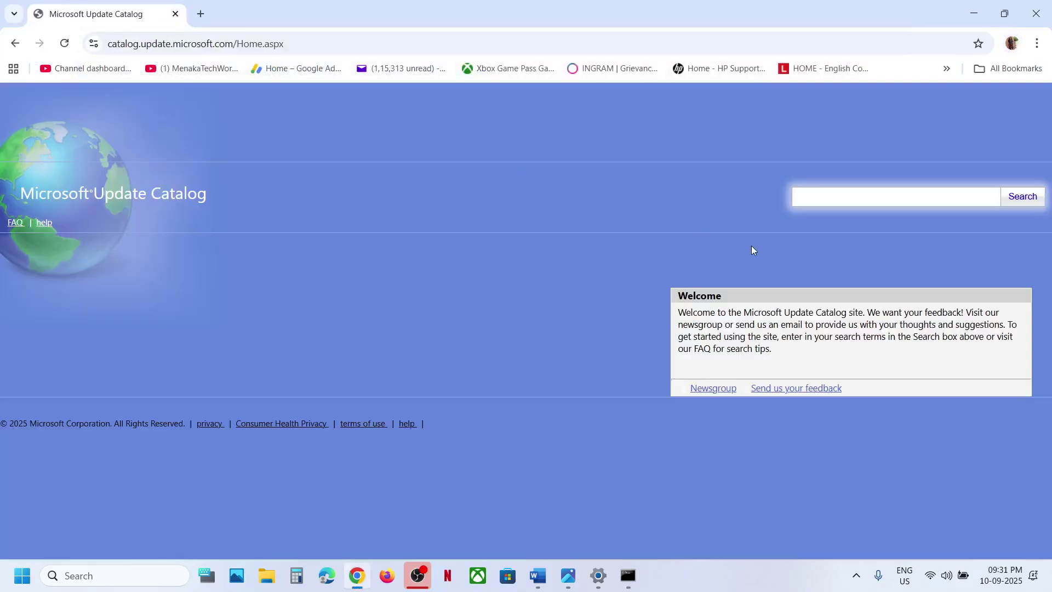
{"action": "left_click", "coordinate": [598, 575]}
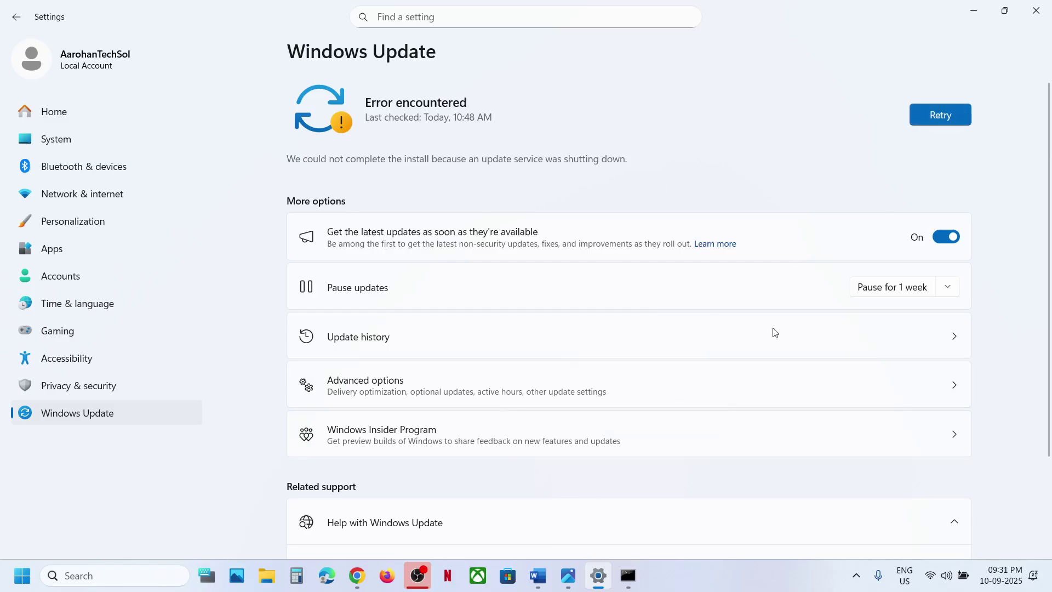
Step: Retry the update check and copy KB5065426 from the Update history
{"action": "left_click", "coordinate": [931, 115]}
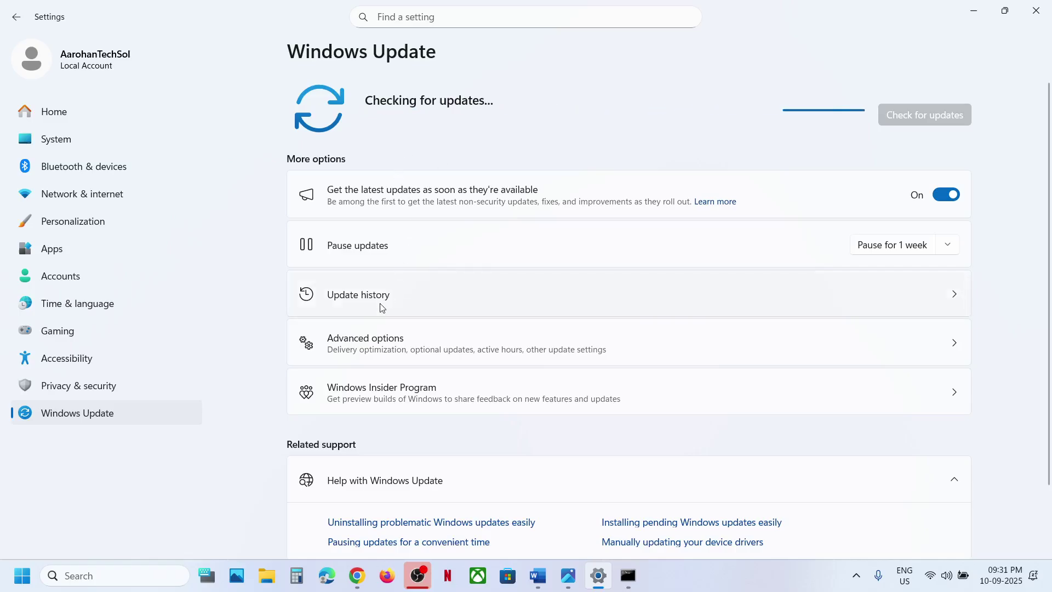
{"action": "left_click", "coordinate": [380, 307]}
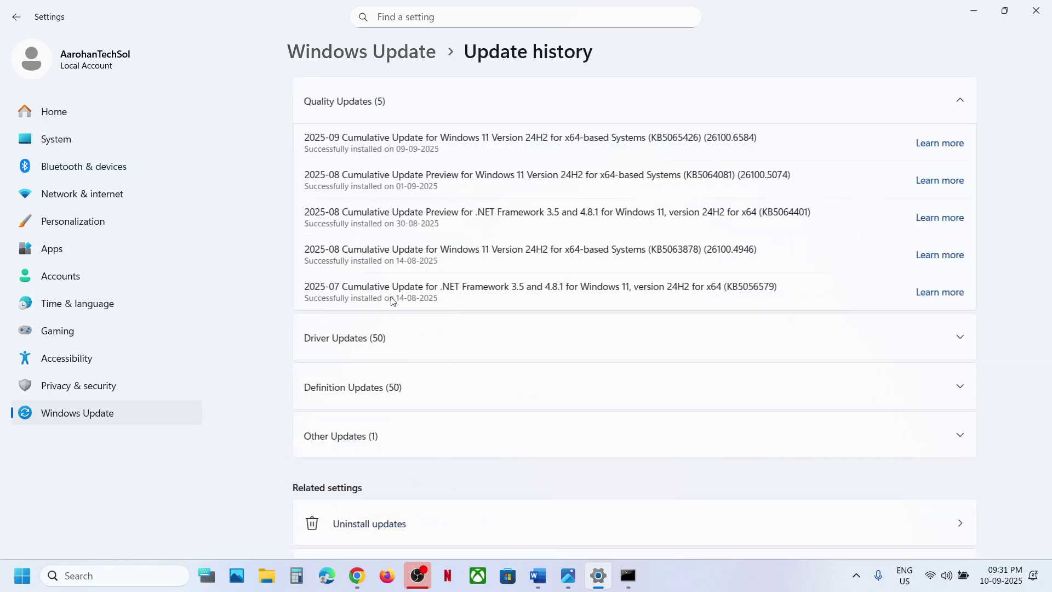
{"action": "double_click", "coordinate": [675, 132]}
{"action": "left_click", "coordinate": [675, 133]}
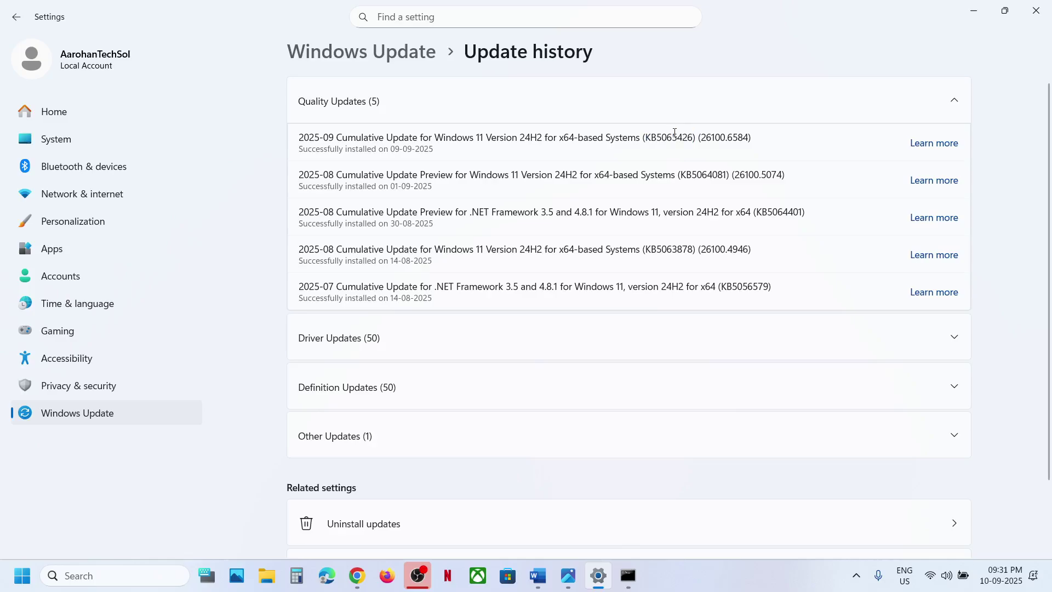
{"action": "double_click", "coordinate": [670, 135]}
{"action": "left_click", "coordinate": [654, 152]}
{"action": "left_click", "coordinate": [358, 575]}
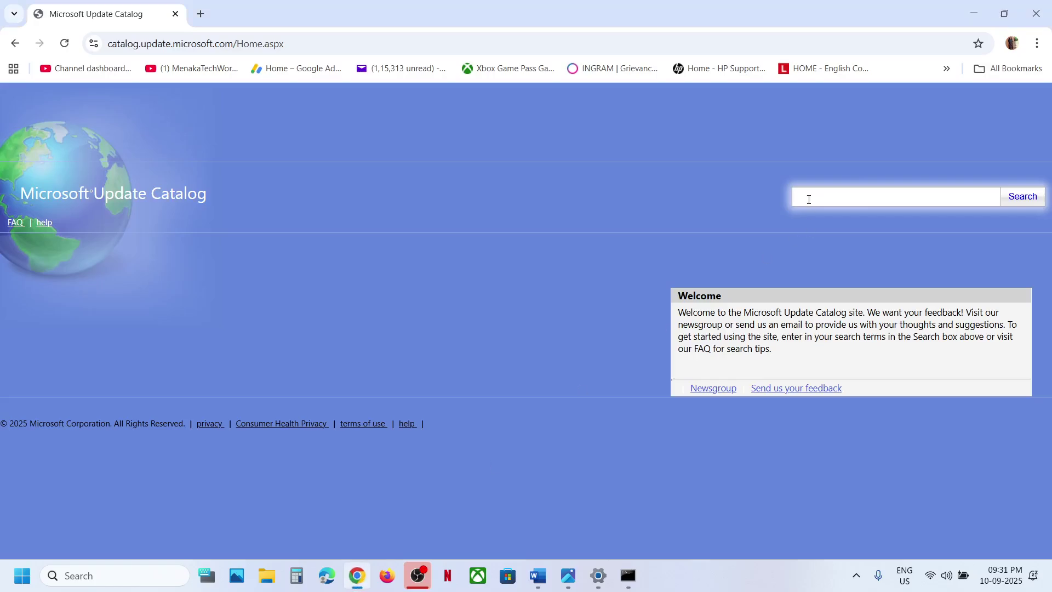
Step: Search the catalog for KB5065426, then confirm version 24H2 build 26100.6584 with winver
{"action": "key", "text": "ctrl+v"}
{"action": "left_click", "coordinate": [1021, 199]}
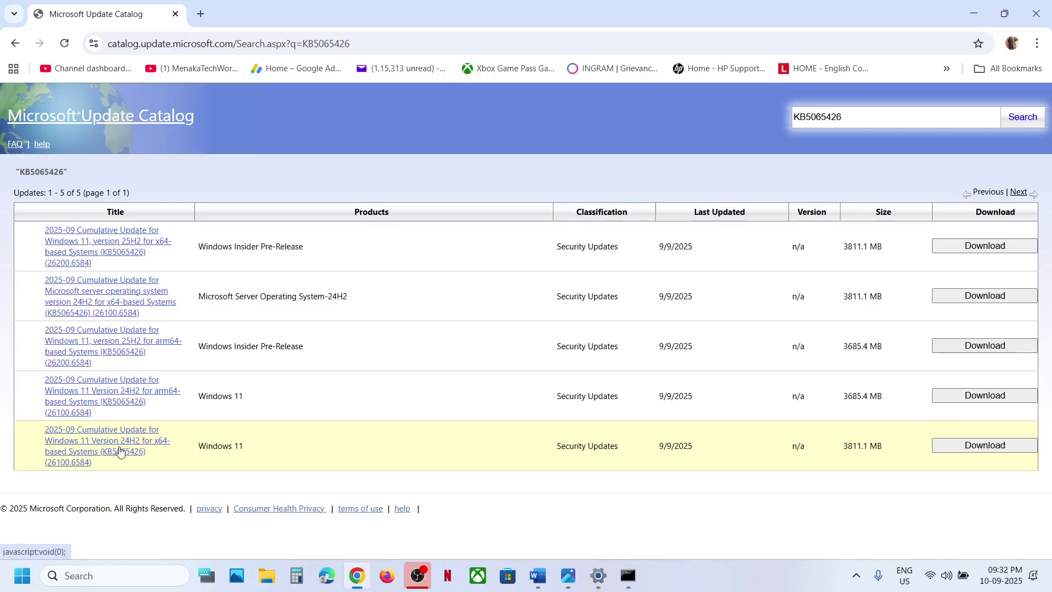
{"action": "left_click", "coordinate": [123, 580]}
{"action": "type", "text": "winver"}
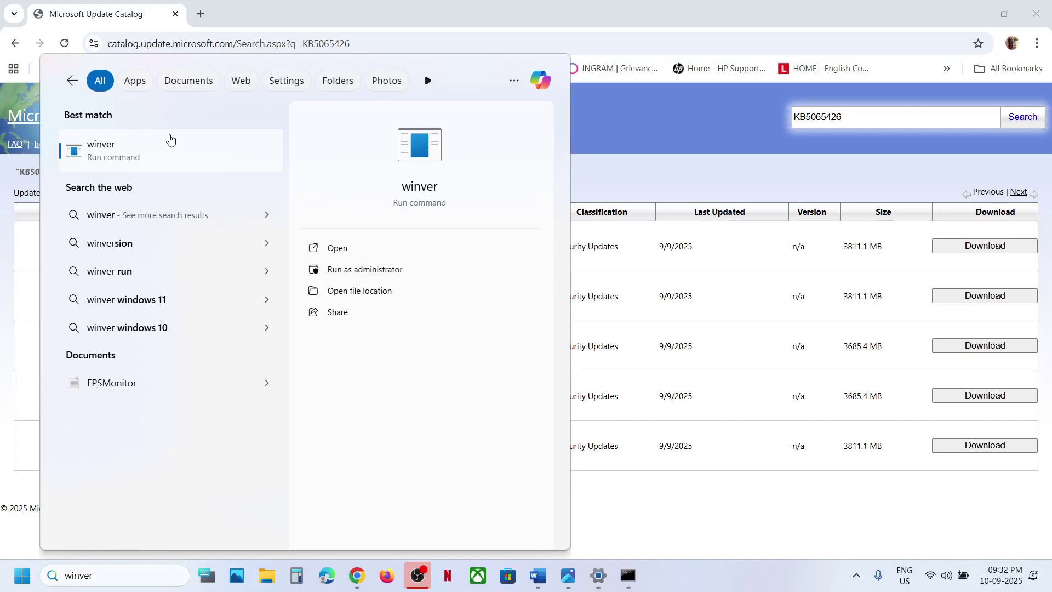
{"action": "key", "text": "Return"}
{"action": "left_click_drag", "start_coordinate": [205, 43], "coordinate": [481, 165]}
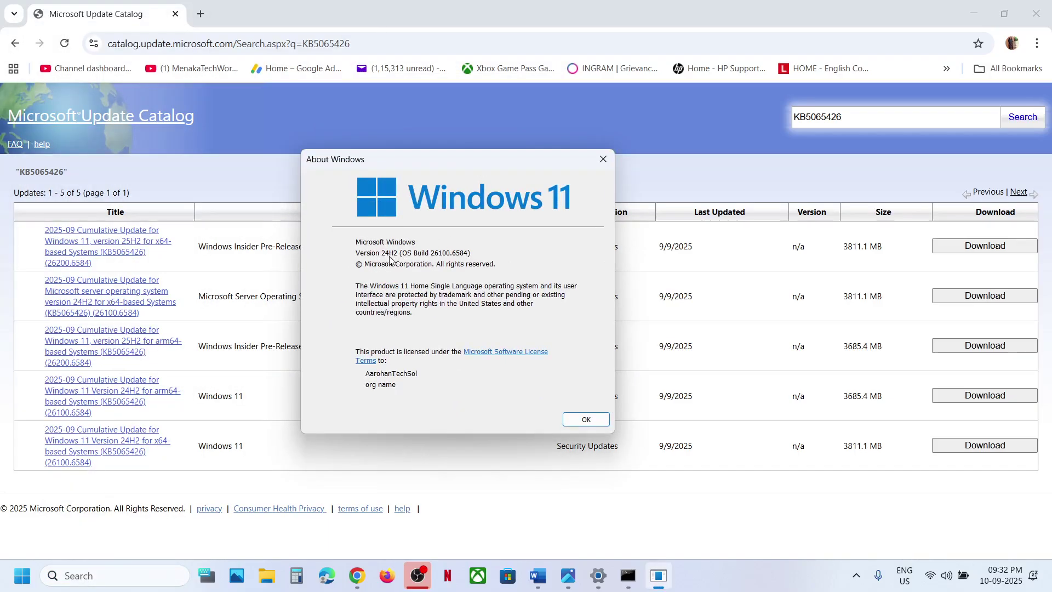
{"action": "left_click", "coordinate": [603, 159]}
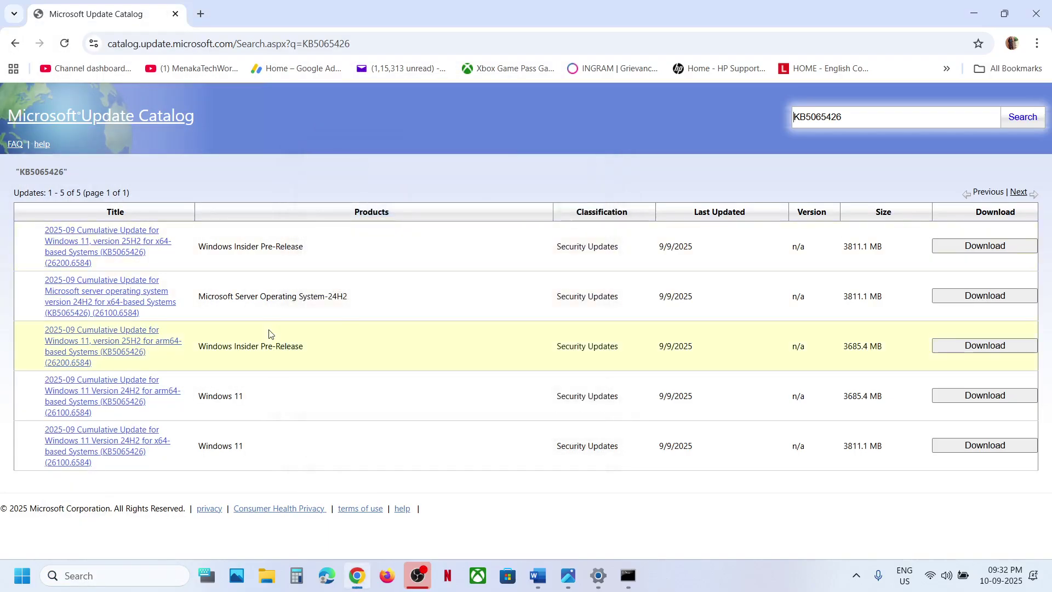
{"action": "key", "text": "alt+Tab"}
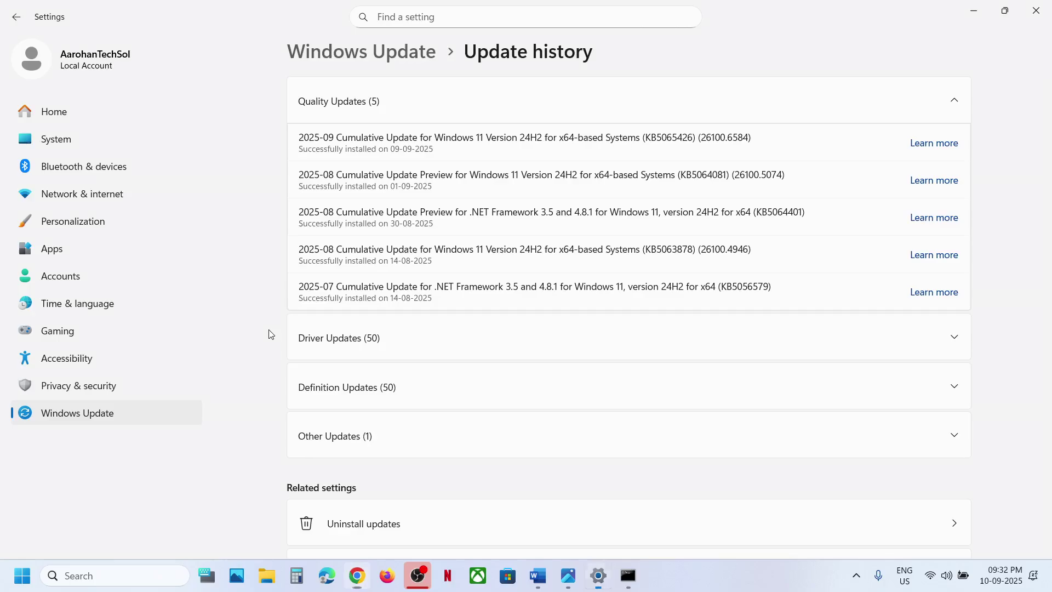
Step: Check that System > About shows a 64-bit, x64-based system type, then close Settings
{"action": "left_click", "coordinate": [78, 145]}
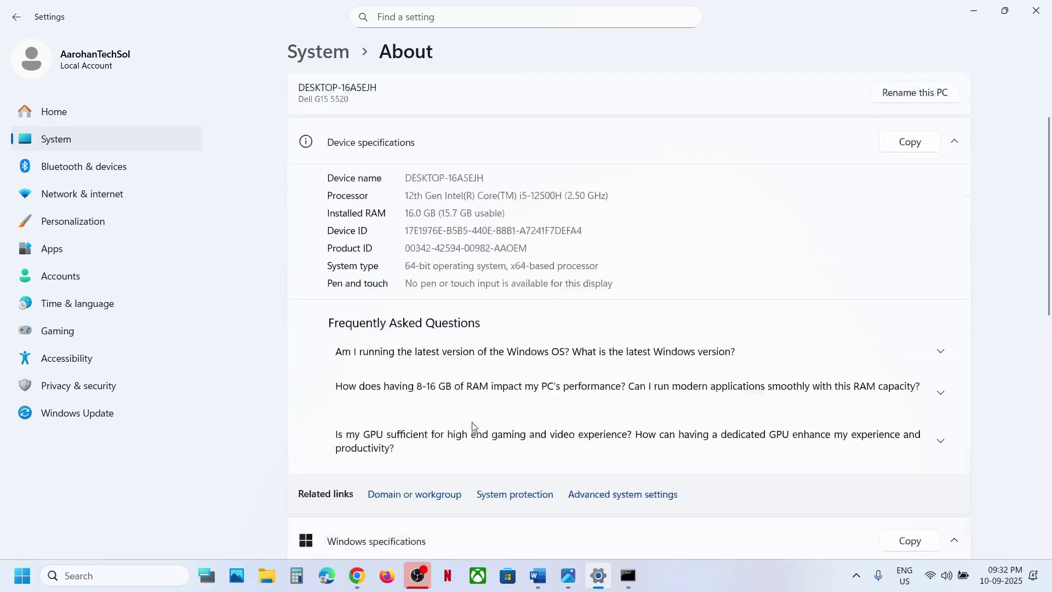
{"action": "scroll", "coordinate": [474, 427], "scroll_direction": "down", "scroll_amount": 3}
{"action": "scroll", "coordinate": [463, 207], "scroll_direction": "up", "scroll_amount": 2}
{"action": "left_click_drag", "start_coordinate": [410, 175], "coordinate": [575, 175]}
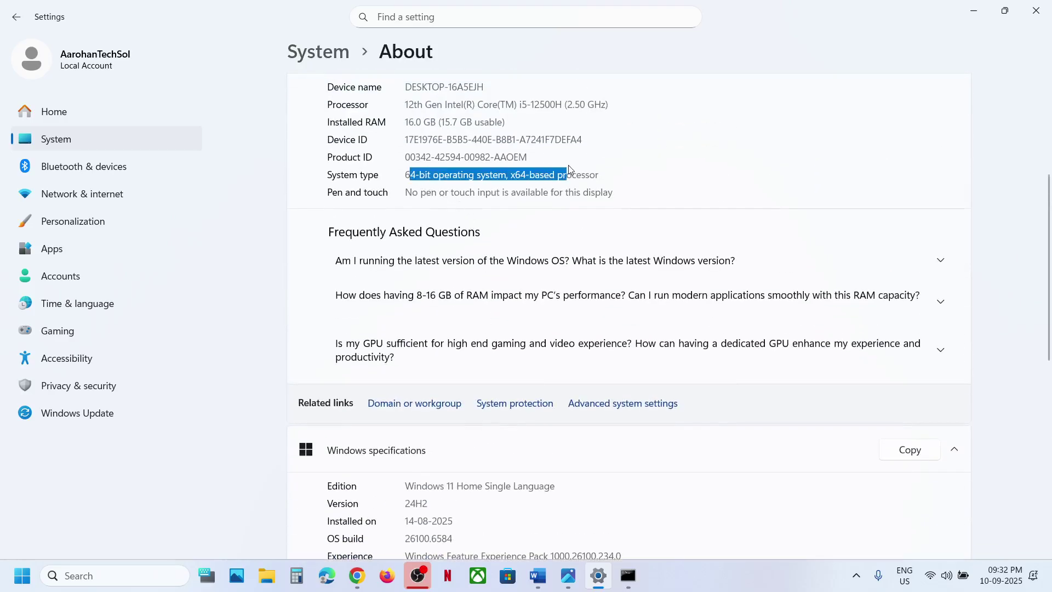
{"action": "left_click", "coordinate": [1036, 10]}
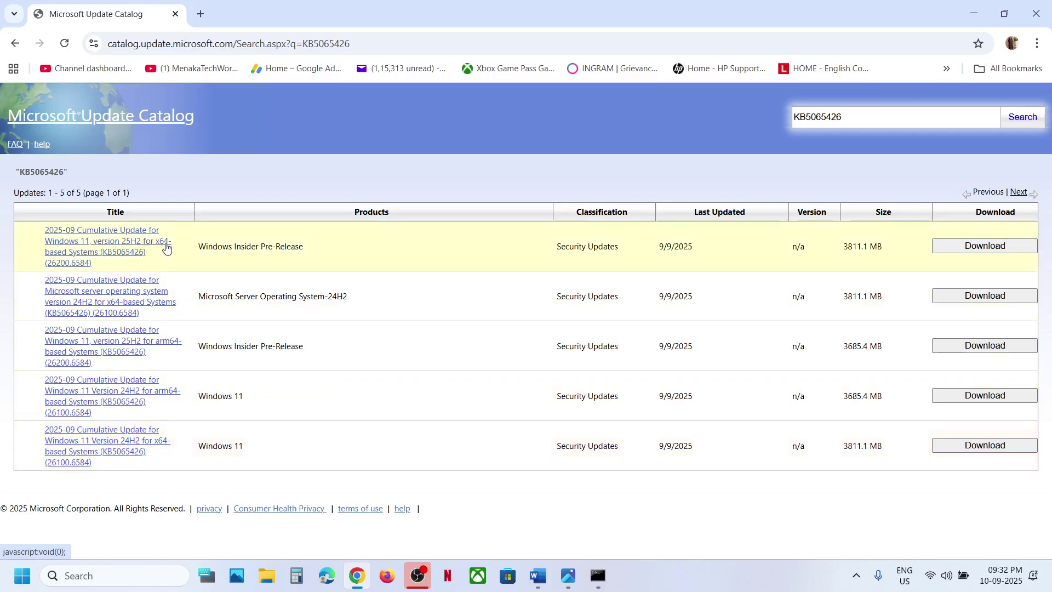
Step: Start downloading the 3.2 GB KB5065426 Windows 11 24H2 x64 .msu and check its progress
{"action": "left_click", "coordinate": [992, 455]}
{"action": "left_click_drag", "start_coordinate": [245, 18], "coordinate": [497, 143]}
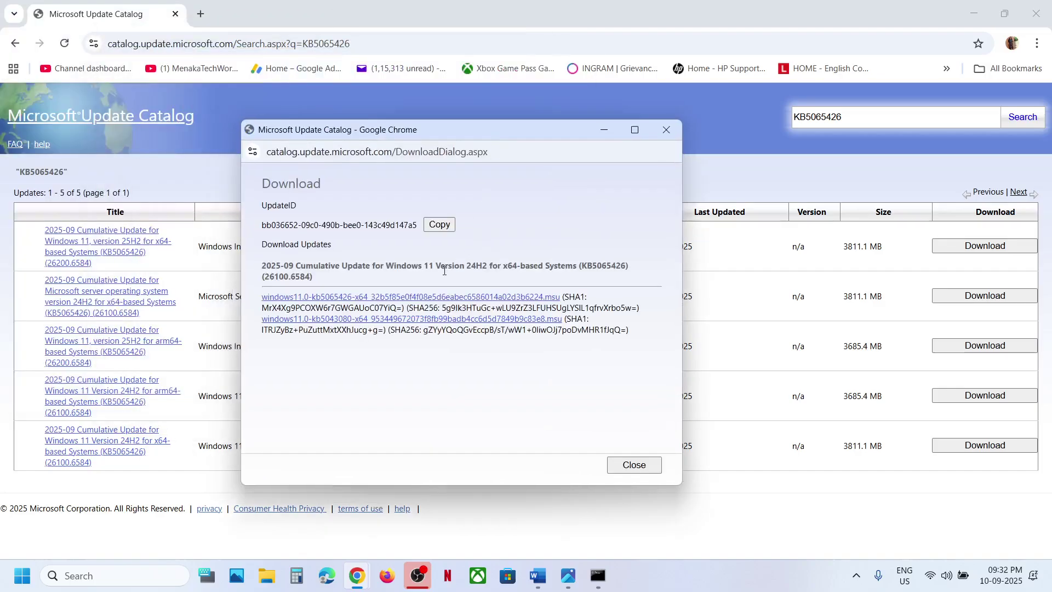
{"action": "left_click", "coordinate": [359, 299]}
{"action": "left_click", "coordinate": [665, 159]}
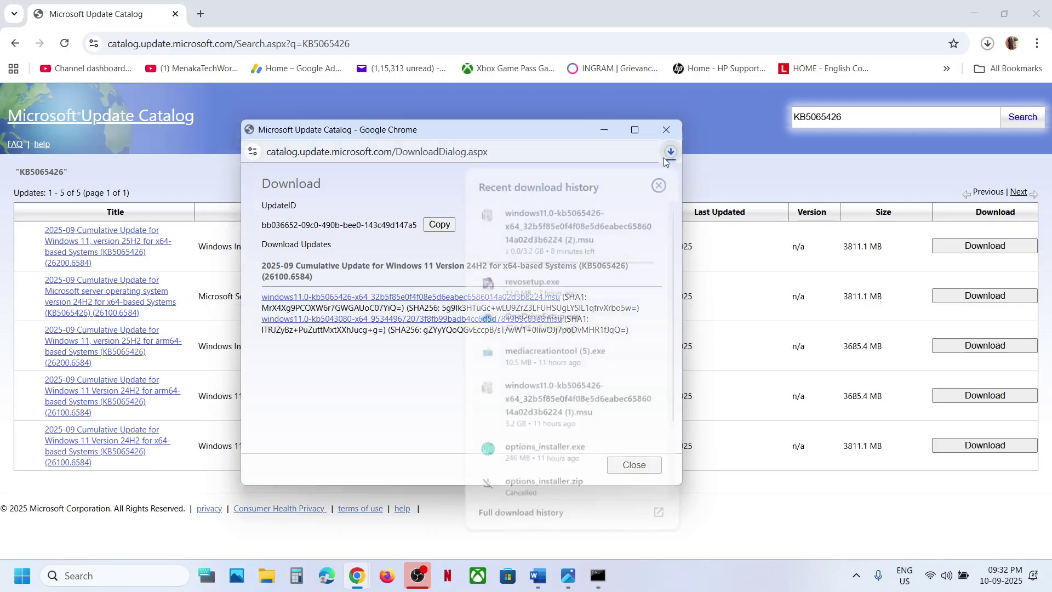
Step: Go back to the catalog results, then switch to the Word troubleshooting notes
{"action": "mouse_move", "coordinate": [566, 245]}
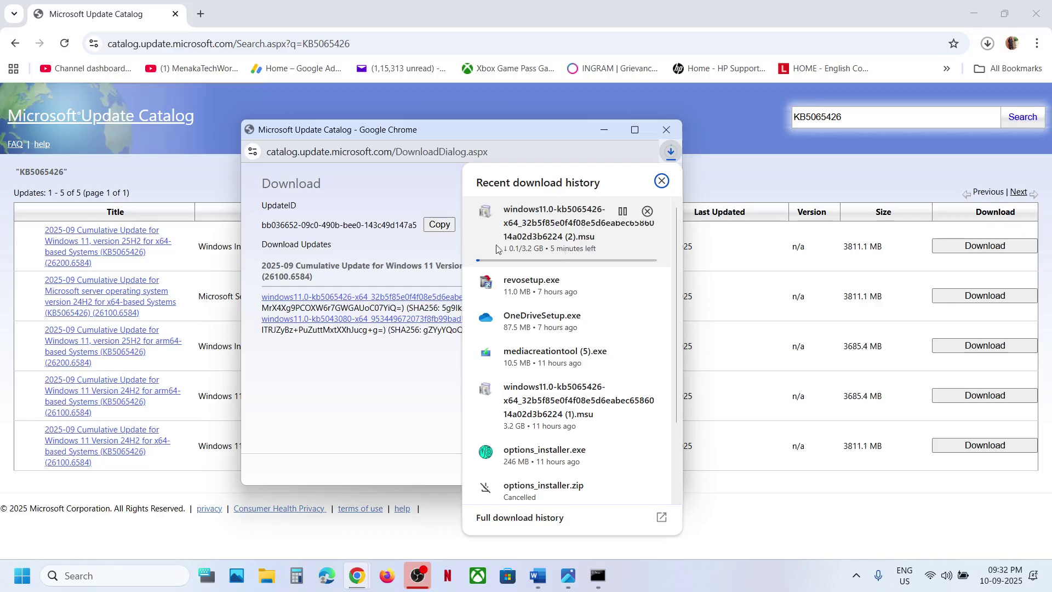
{"action": "left_click", "coordinate": [215, 546]}
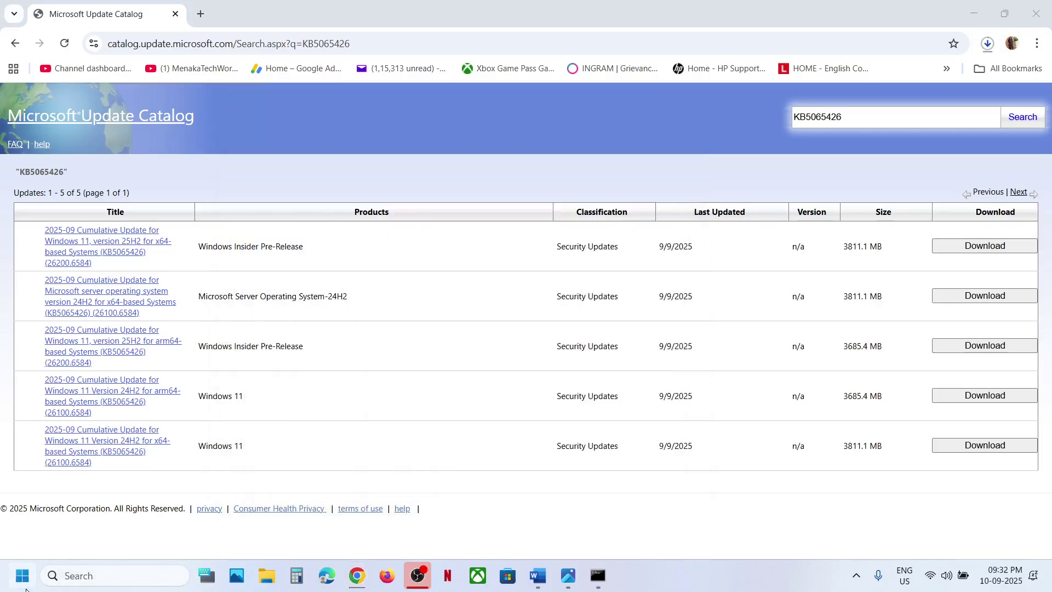
{"action": "key", "text": "super"}
{"action": "left_click", "coordinate": [398, 528]}
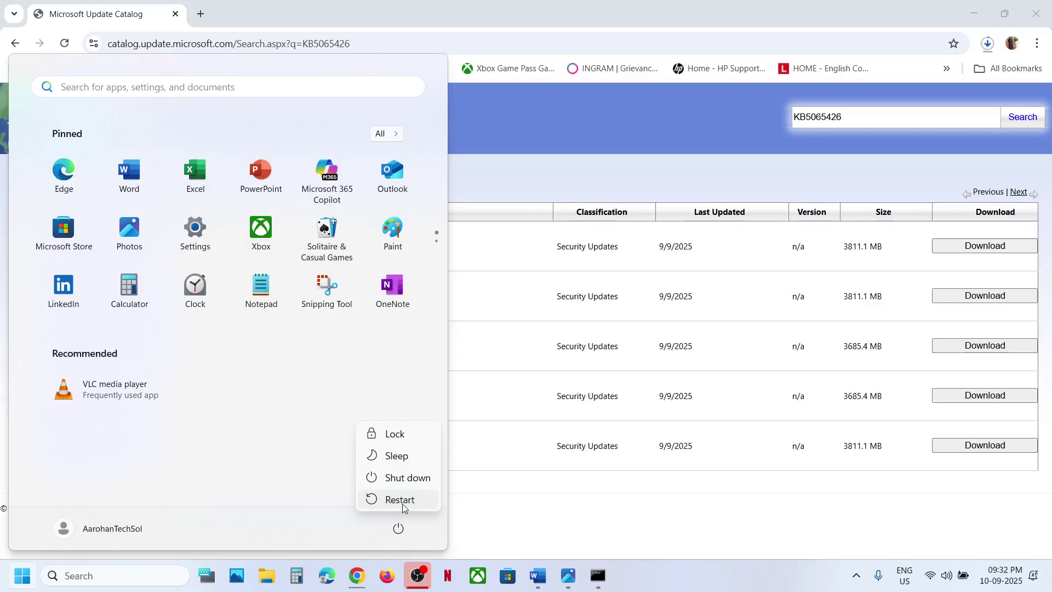
{"action": "left_click", "coordinate": [537, 576]}
Step: Go to Settings > Windows Update > Advanced options > Recovery to find 'Fix problems using Windows Update'
{"action": "scroll", "coordinate": [385, 314], "scroll_direction": "down", "scroll_amount": 3}
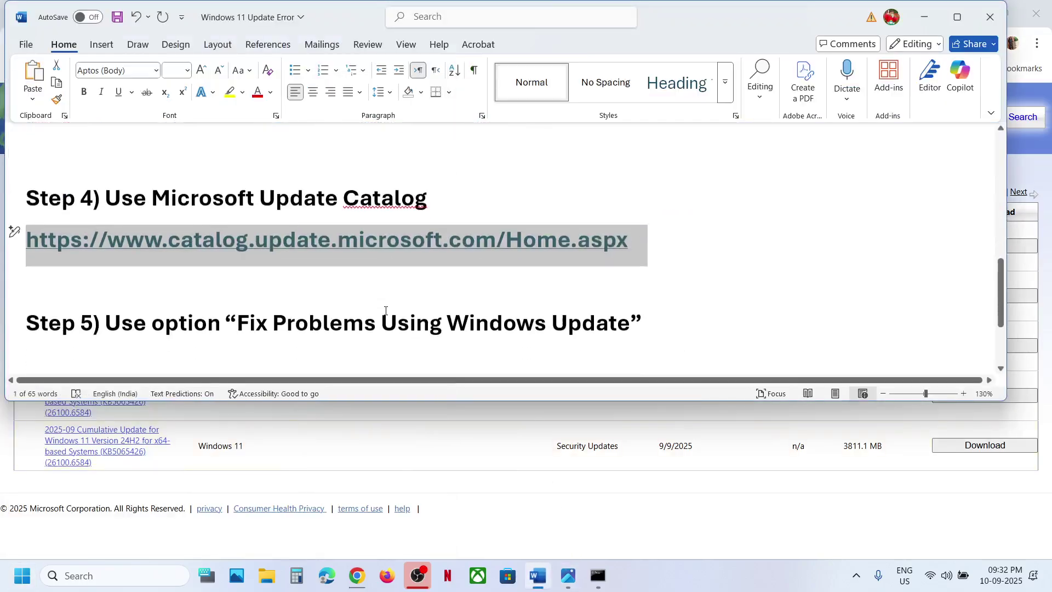
{"action": "key", "text": "super+i"}
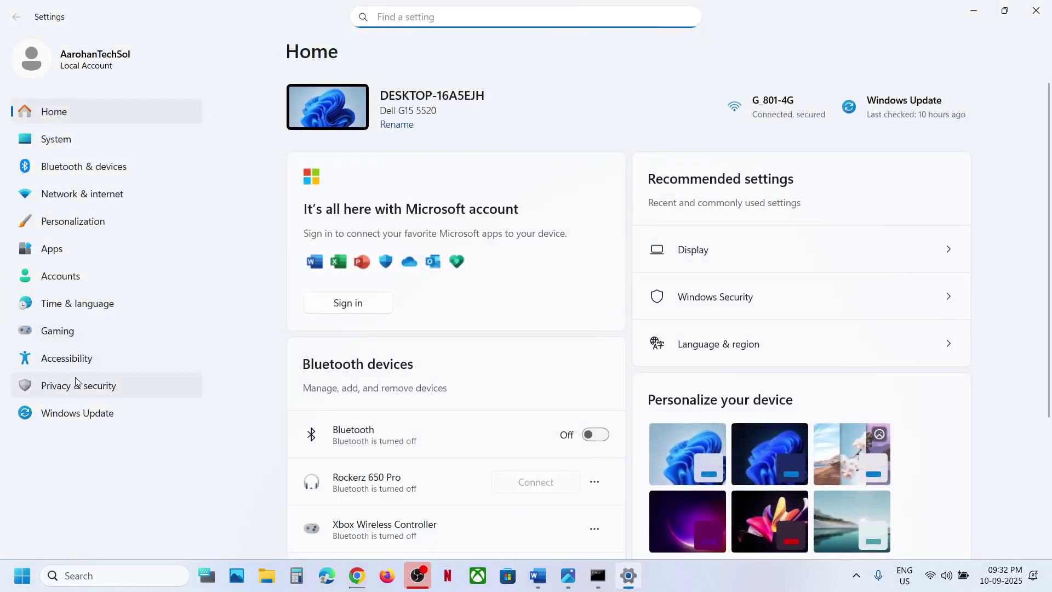
{"action": "left_click", "coordinate": [69, 415]}
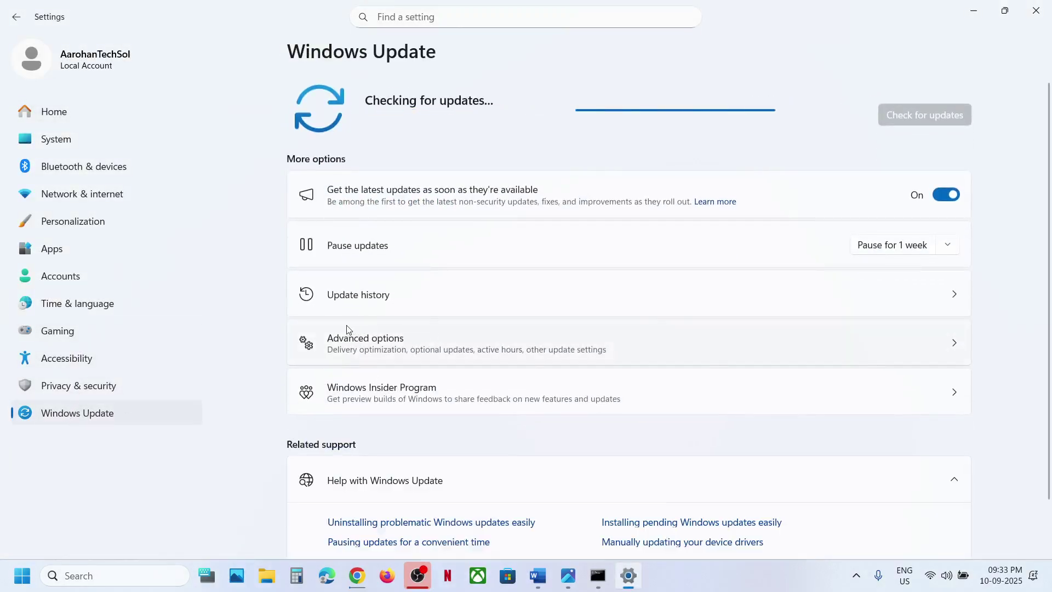
{"action": "left_click", "coordinate": [350, 353]}
{"action": "scroll", "coordinate": [351, 357], "scroll_direction": "down", "scroll_amount": 2}
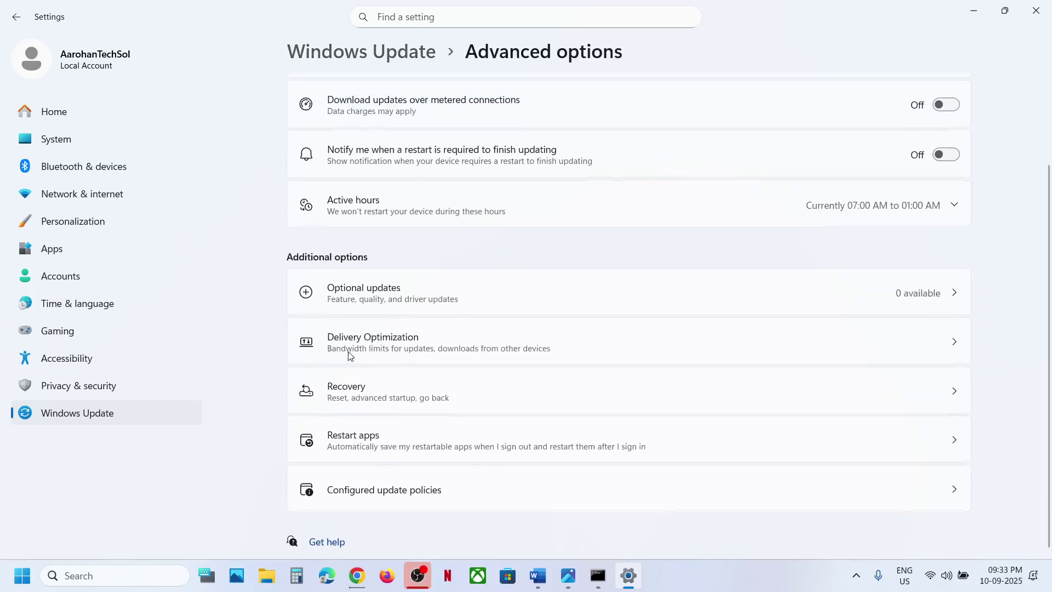
{"action": "left_click", "coordinate": [350, 396]}
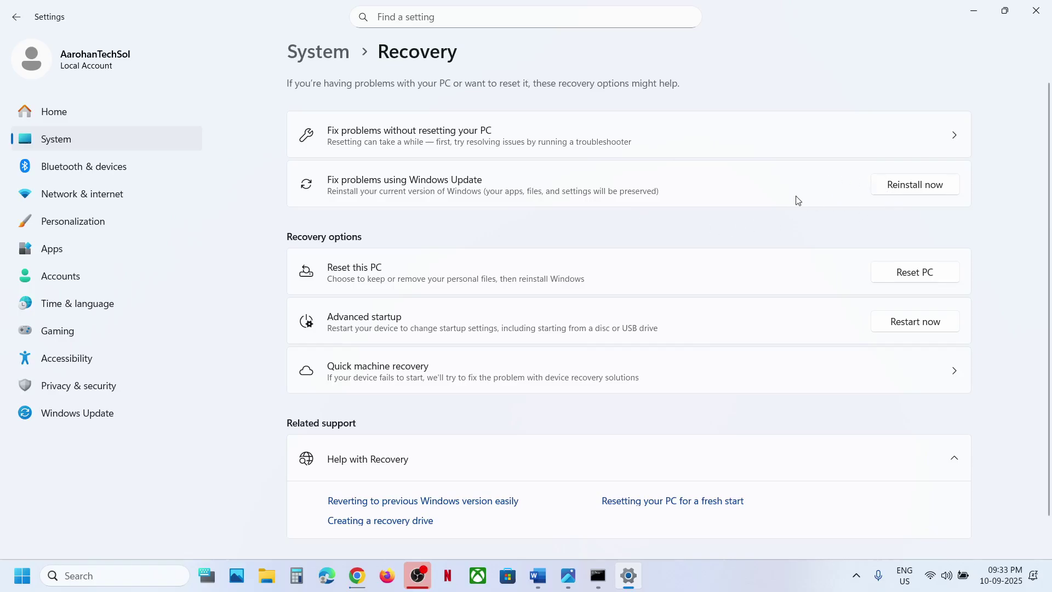
Step: Close Settings and follow the Step 6 Windows 11 download link in the Word notes
{"action": "left_click", "coordinate": [1035, 11]}
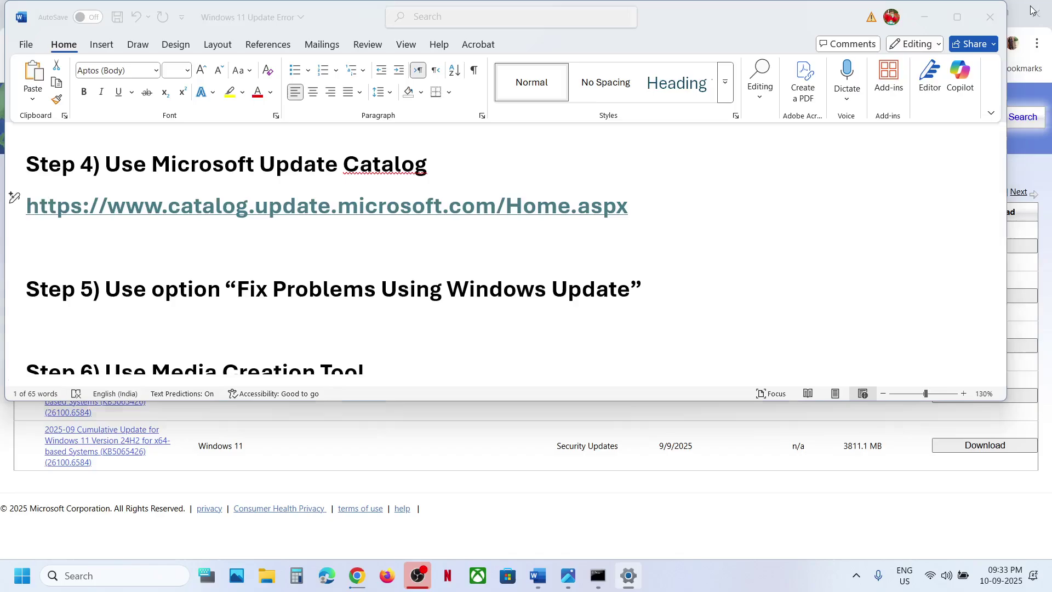
{"action": "scroll", "coordinate": [418, 342], "scroll_direction": "down", "scroll_amount": 2}
{"action": "scroll", "coordinate": [418, 342], "scroll_direction": "down", "scroll_amount": 1}
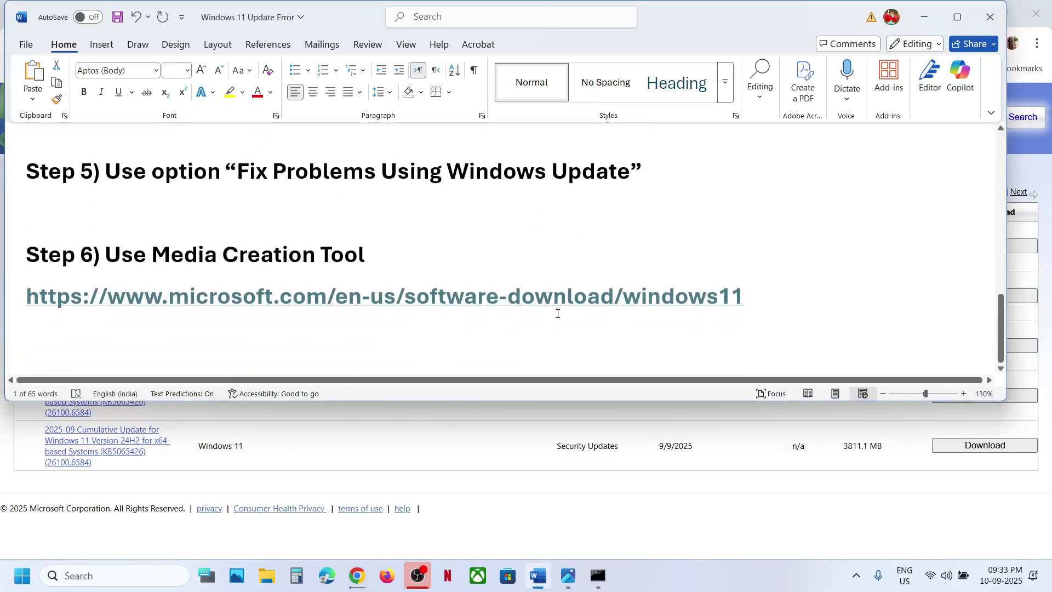
{"action": "triple_click", "coordinate": [521, 305]}
{"action": "left_click", "coordinate": [522, 305]}
{"action": "left_click", "coordinate": [522, 302], "text": "ctrl"}
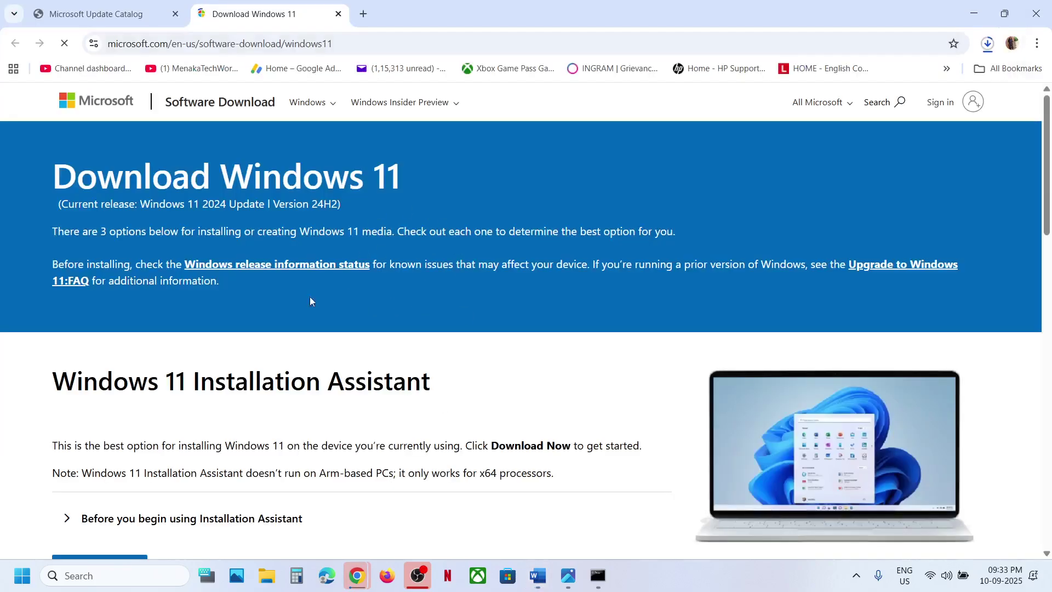
Step: Download mediacreationtool (6).exe (10.5 MB) from Create Windows 11 Installation Media and confirm it finished
{"action": "scroll", "coordinate": [291, 353], "scroll_direction": "down", "scroll_amount": 4}
{"action": "scroll", "coordinate": [237, 425], "scroll_direction": "down", "scroll_amount": 4}
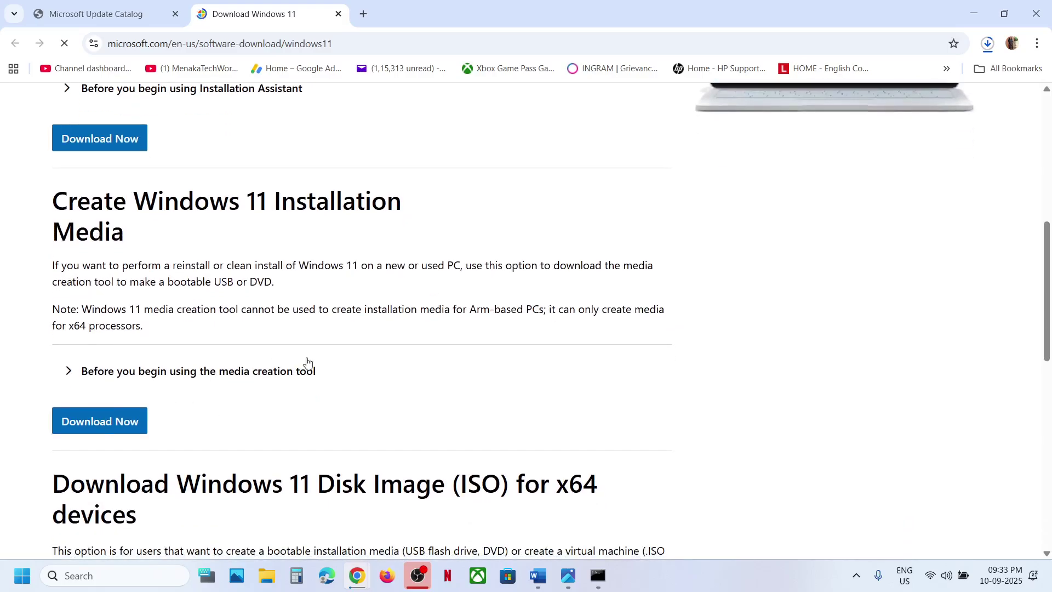
{"action": "left_click", "coordinate": [127, 426]}
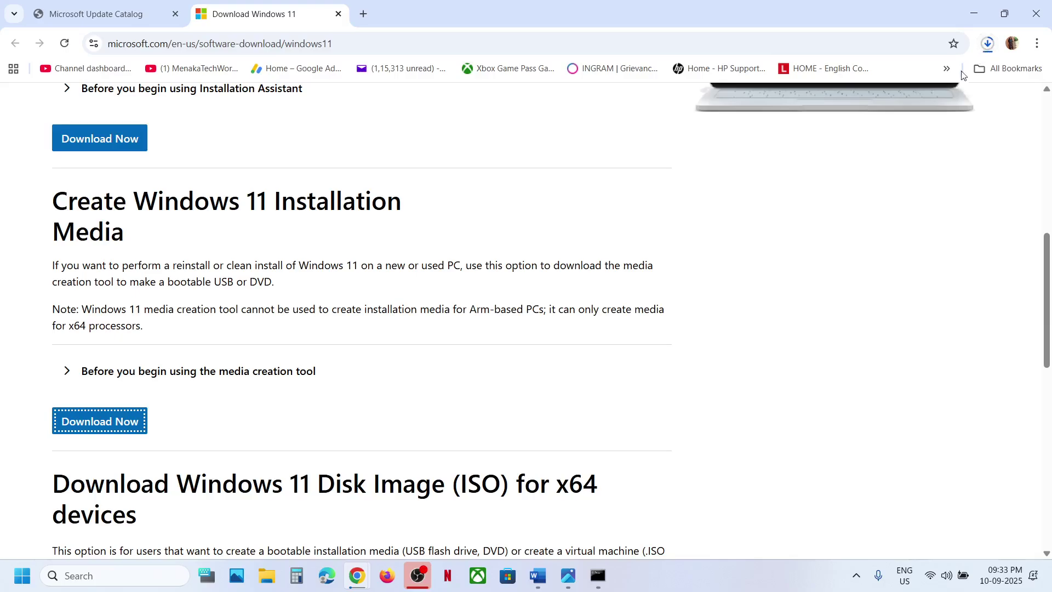
{"action": "left_click", "coordinate": [988, 43]}
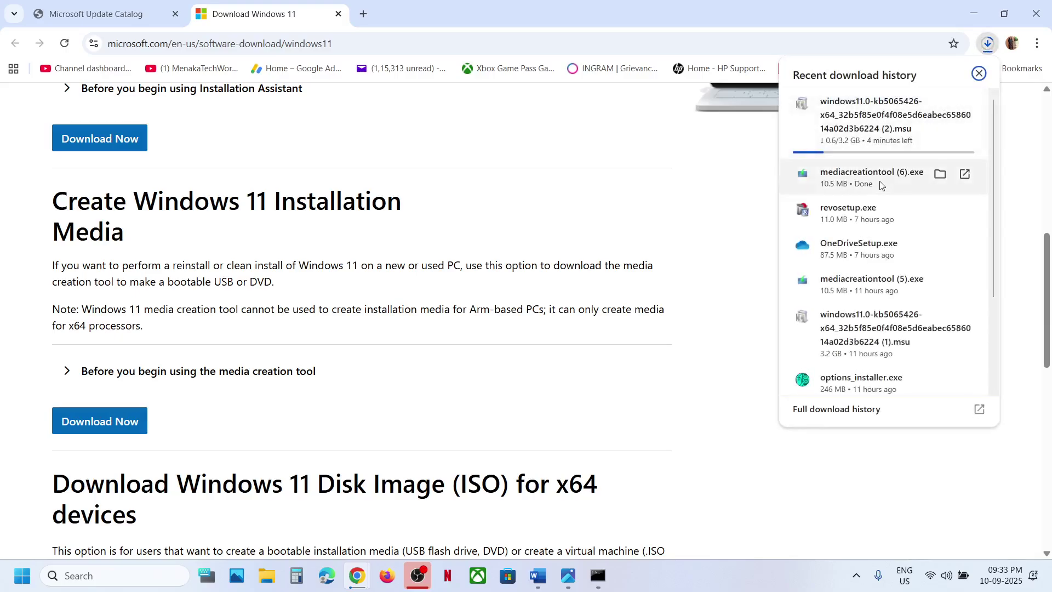
Step: Page through the media creation tool screenshots 1.png to 8.png, ending at the finished ISO on the desktop
{"action": "left_click", "coordinate": [628, 478]}
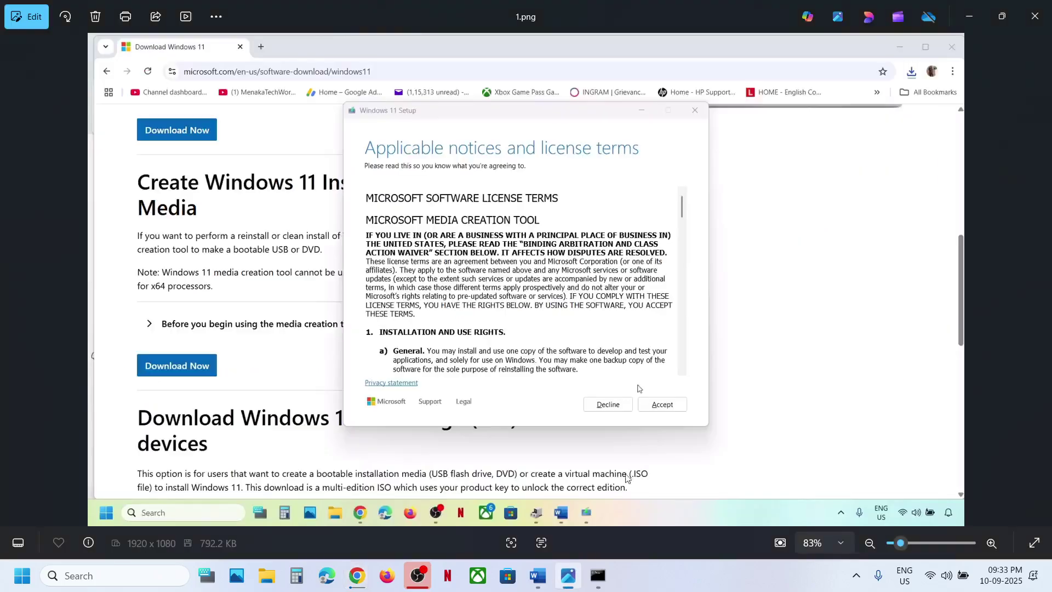
{"action": "key", "text": "Right"}
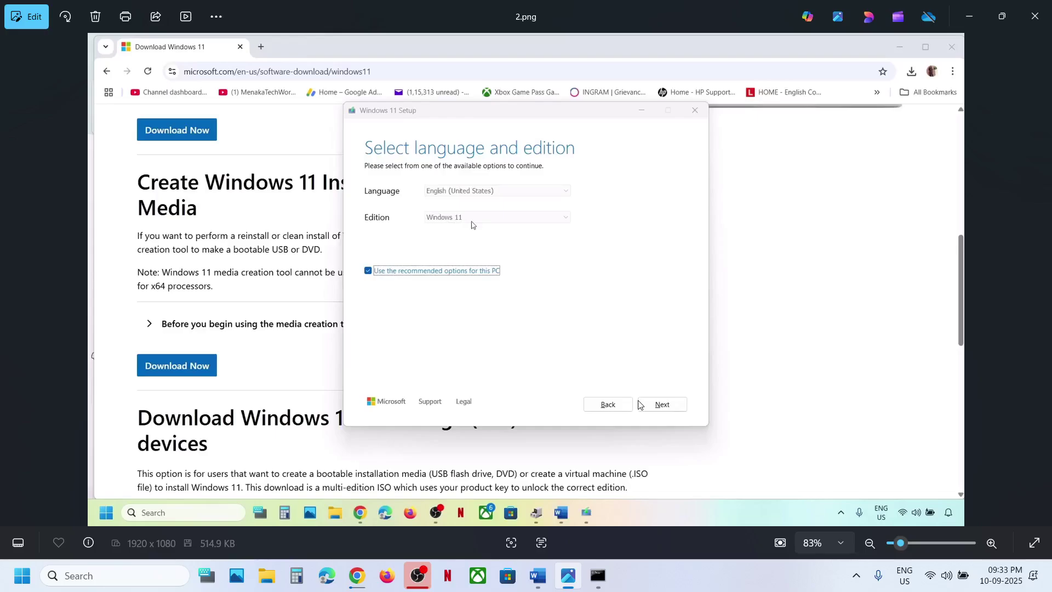
{"action": "key", "text": "Right"}
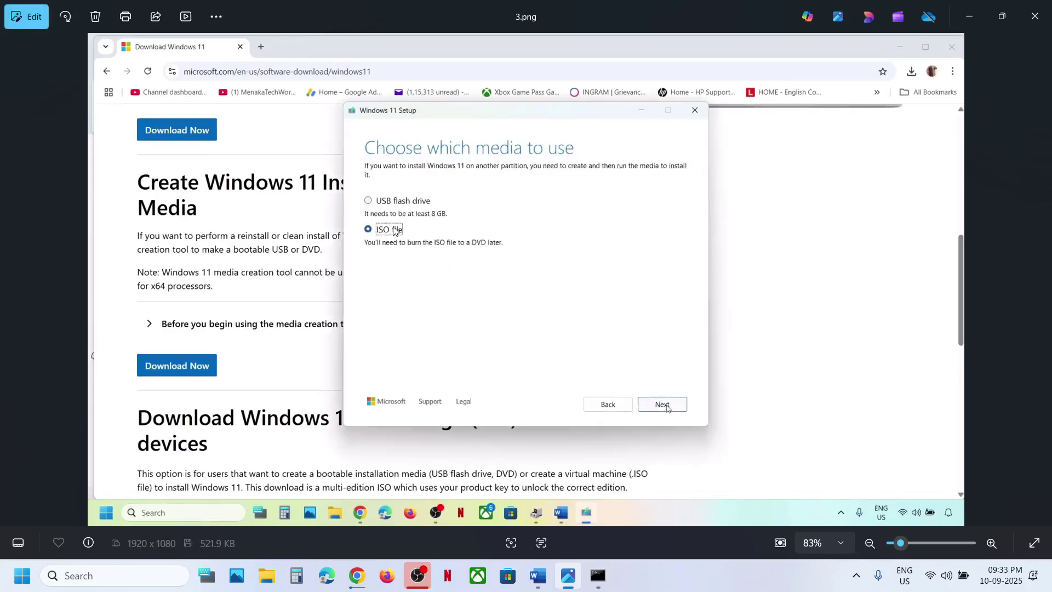
{"action": "key", "text": "Right"}
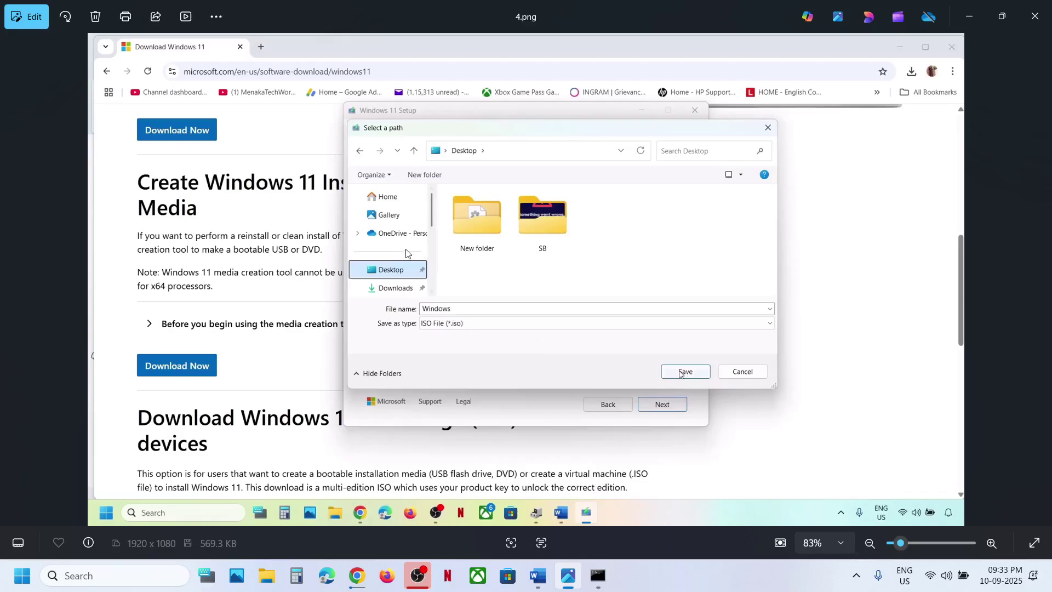
{"action": "key", "text": "Right"}
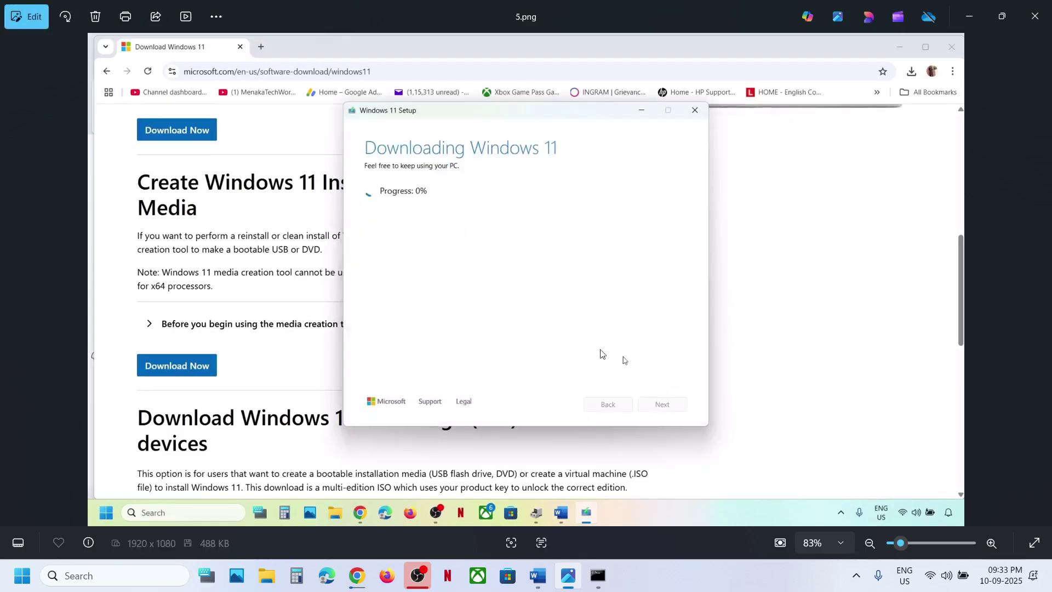
{"action": "key", "text": "Right"}
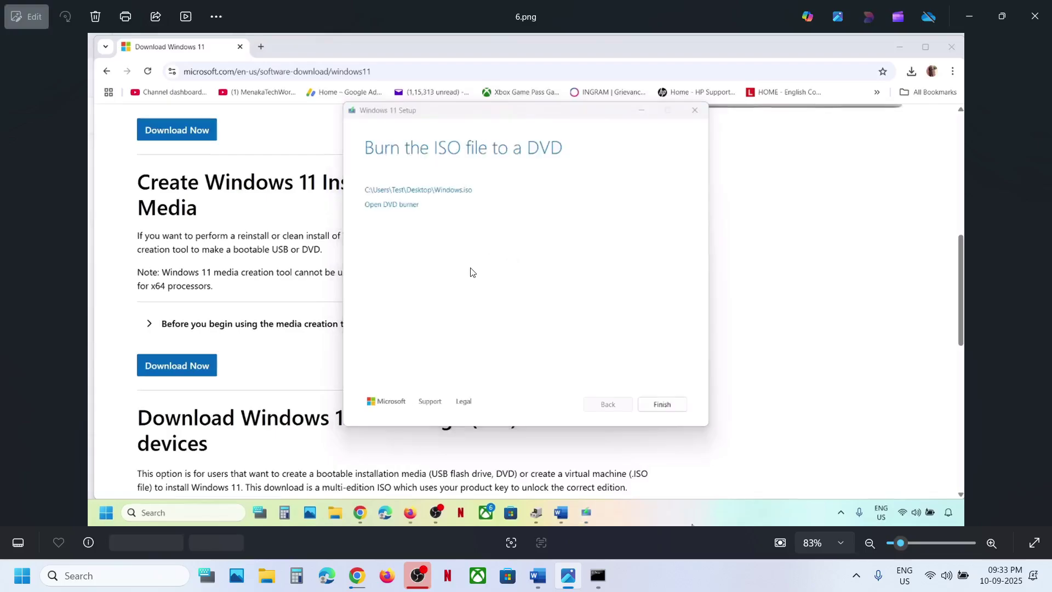
{"action": "key", "text": "Right"}
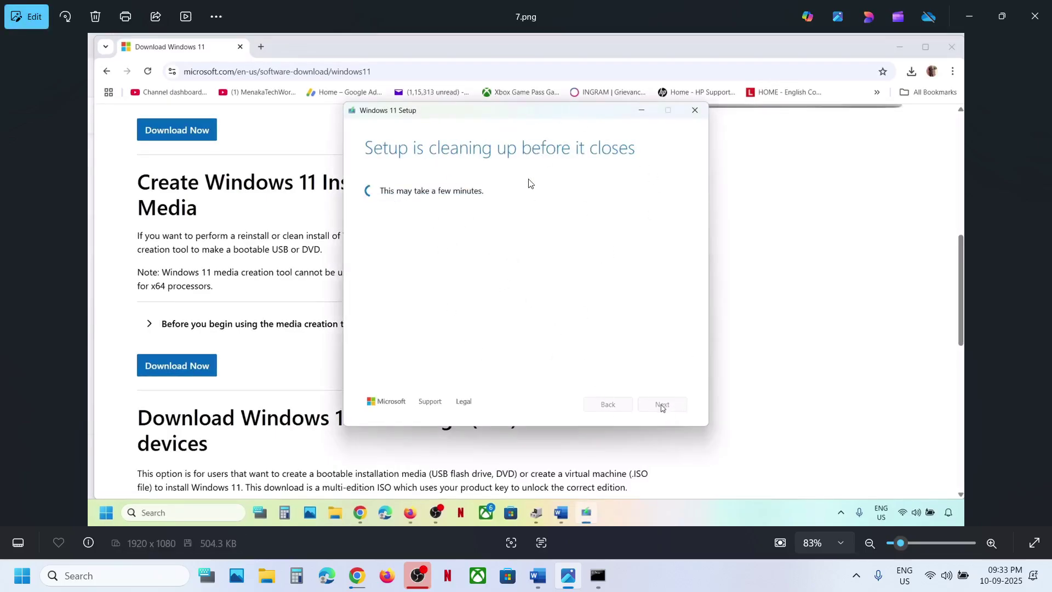
{"action": "key", "text": "Right"}
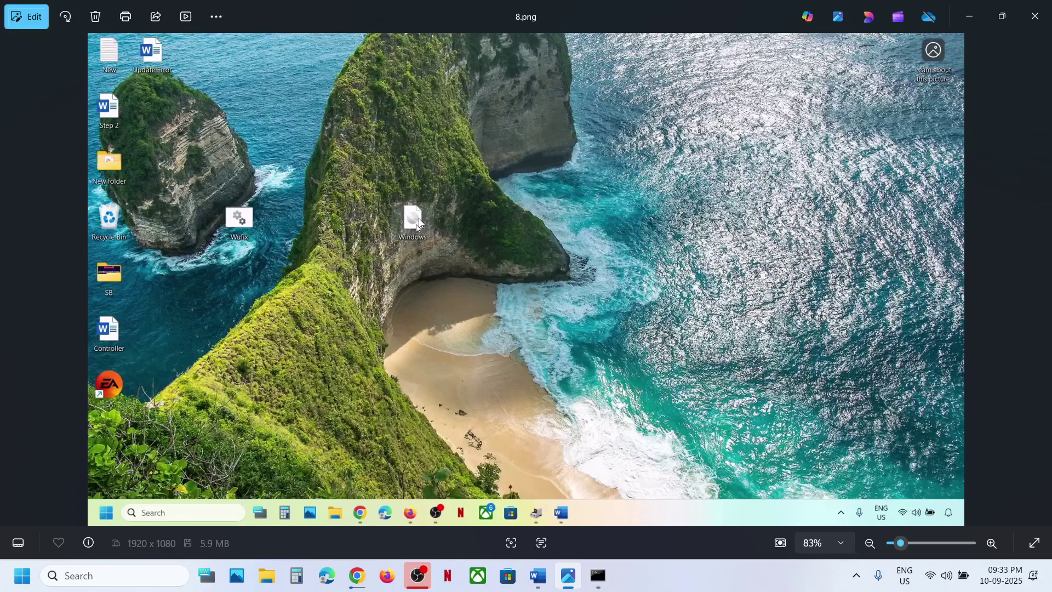
Step: Advance the screenshots from 9.png to 13.png (Ready to install), then return to the top of the Word notes
{"action": "key", "text": "Right"}
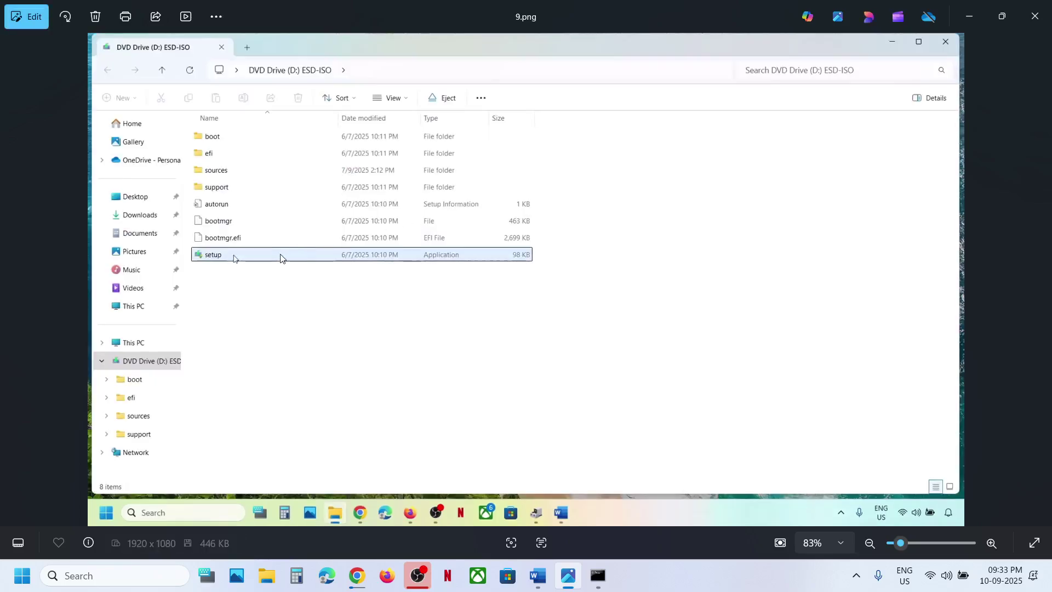
{"action": "key", "text": "Right"}
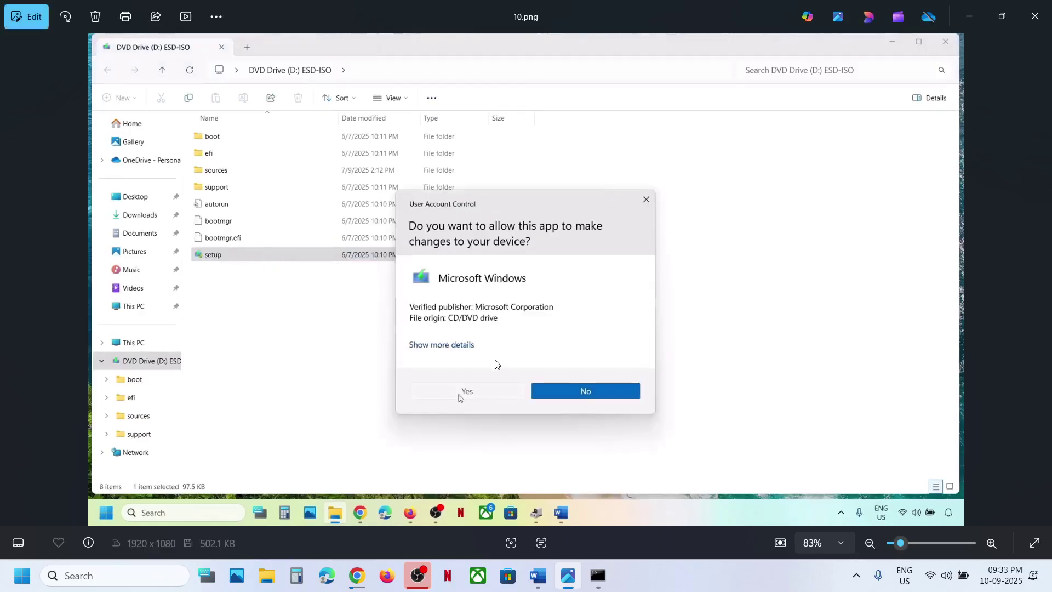
{"action": "key", "text": "Right"}
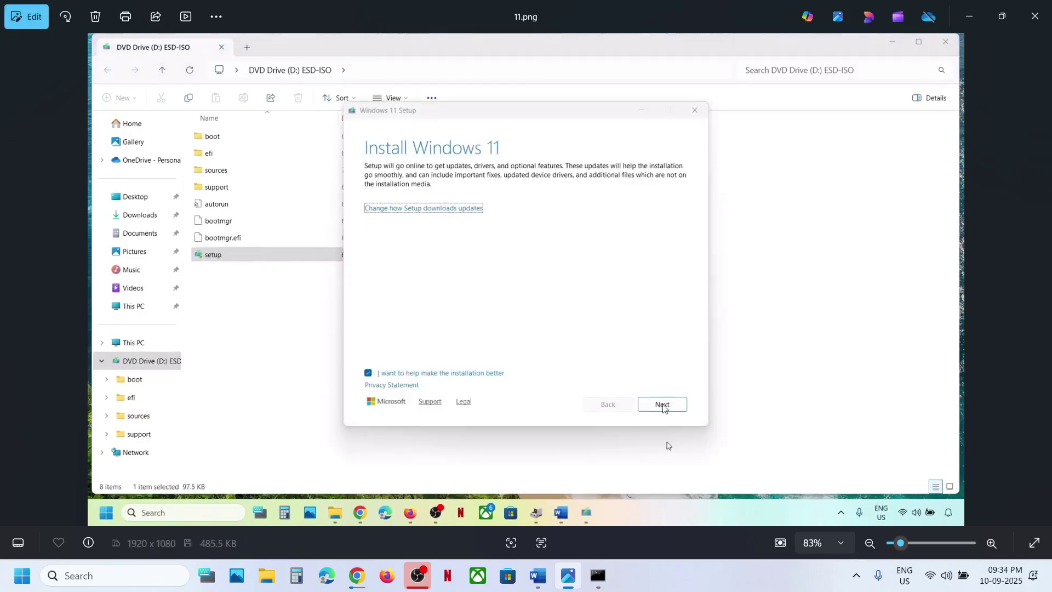
{"action": "key", "text": "Right"}
{"action": "key", "text": "Right"}
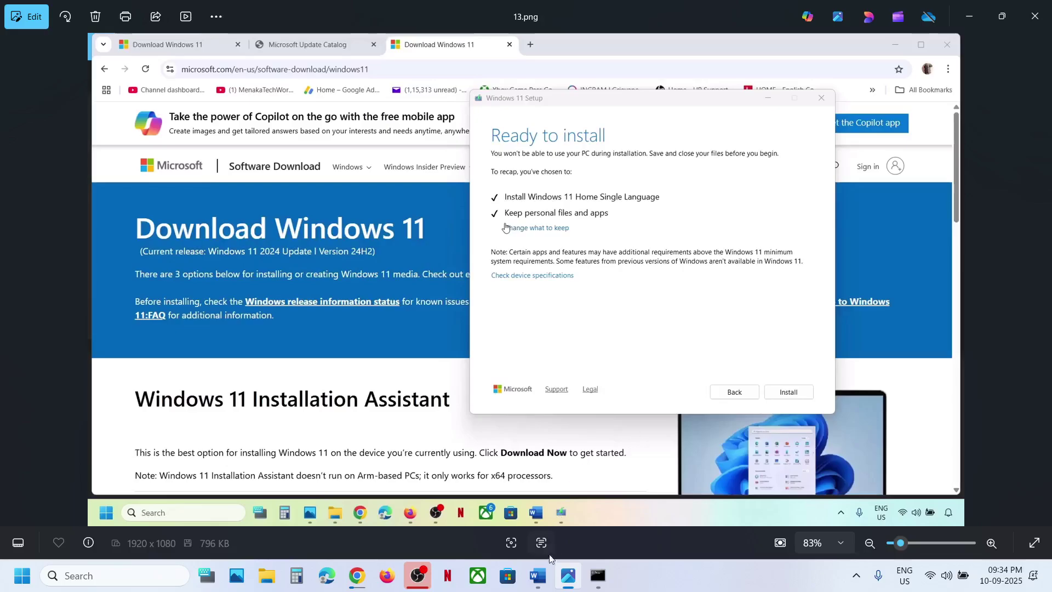
{"action": "left_click", "coordinate": [538, 576]}
{"action": "scroll", "coordinate": [541, 274], "scroll_direction": "up", "scroll_amount": 15}
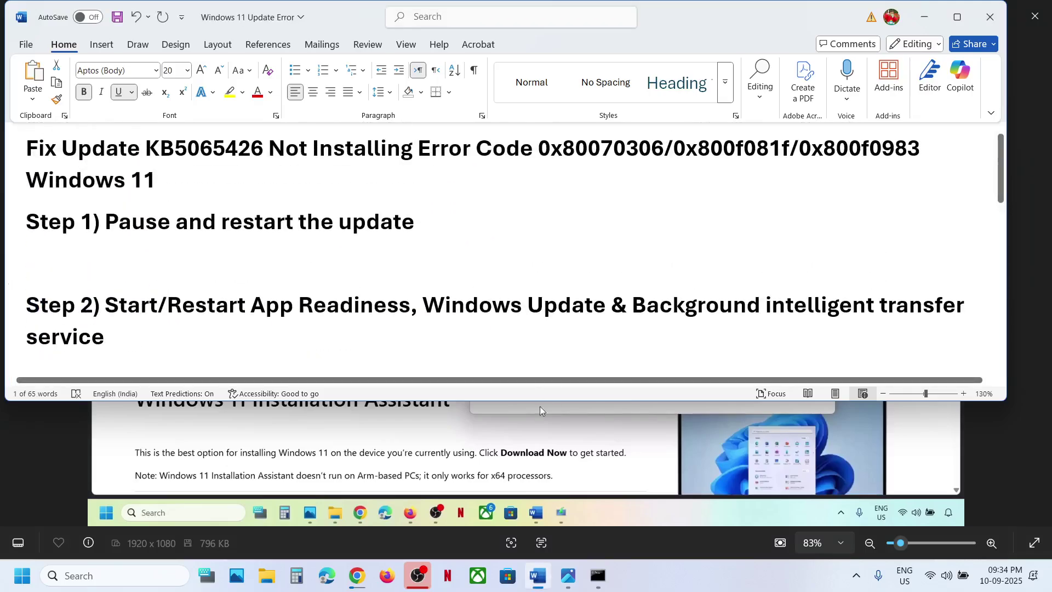
{"action": "scroll", "coordinate": [540, 410], "scroll_direction": "up", "scroll_amount": 5}
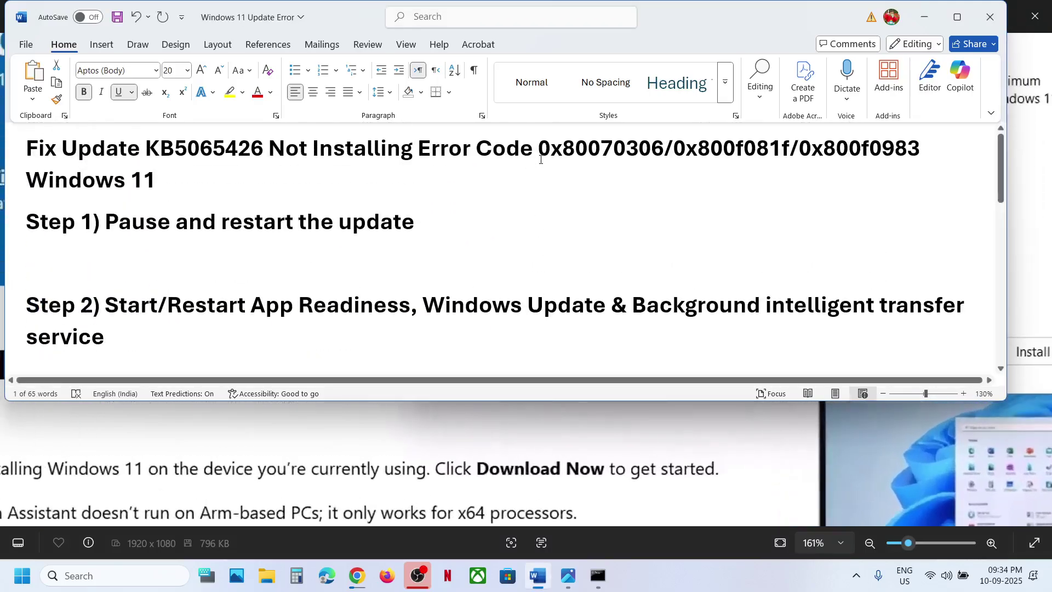
{"action": "left_click_drag", "start_coordinate": [542, 148], "coordinate": [294, 184]}
{"action": "left_click", "coordinate": [294, 183]}
{"action": "left_click", "coordinate": [691, 590]}
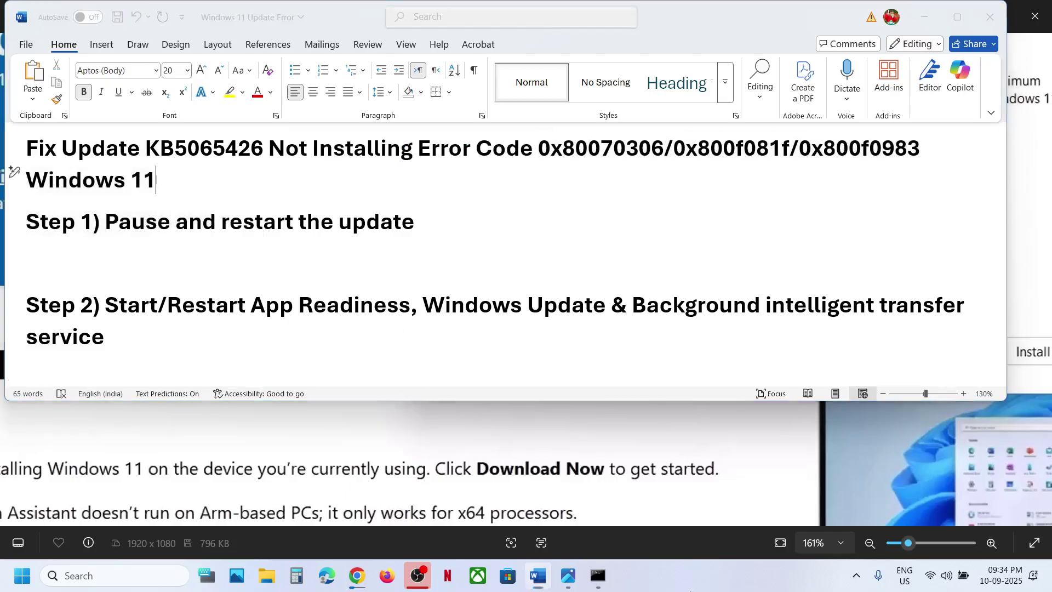